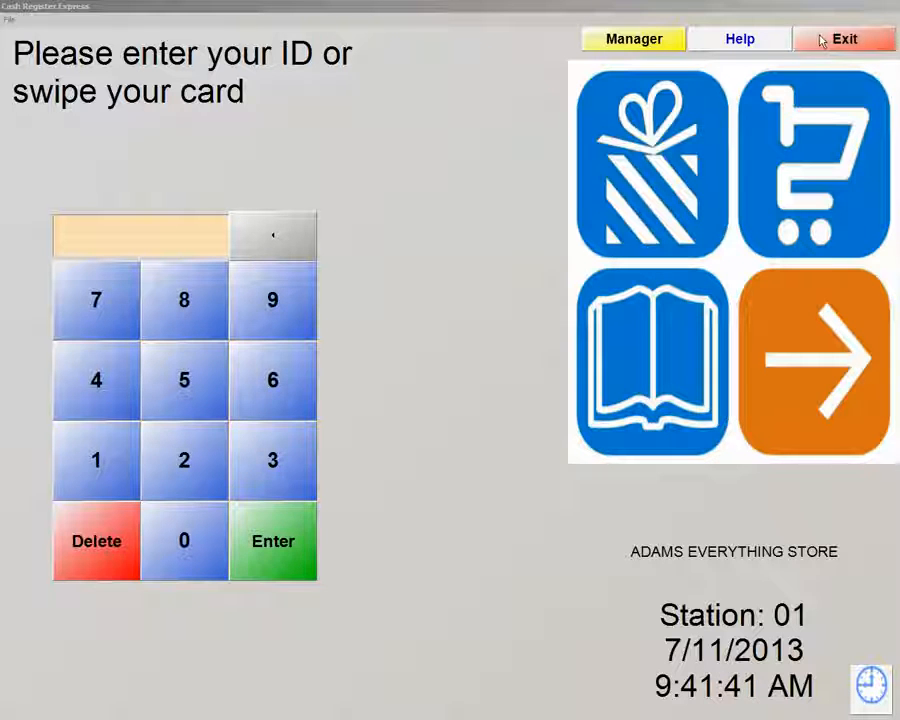
Sign in to the manager menu with the manager password and cashier ID 1
left_click(640, 40)
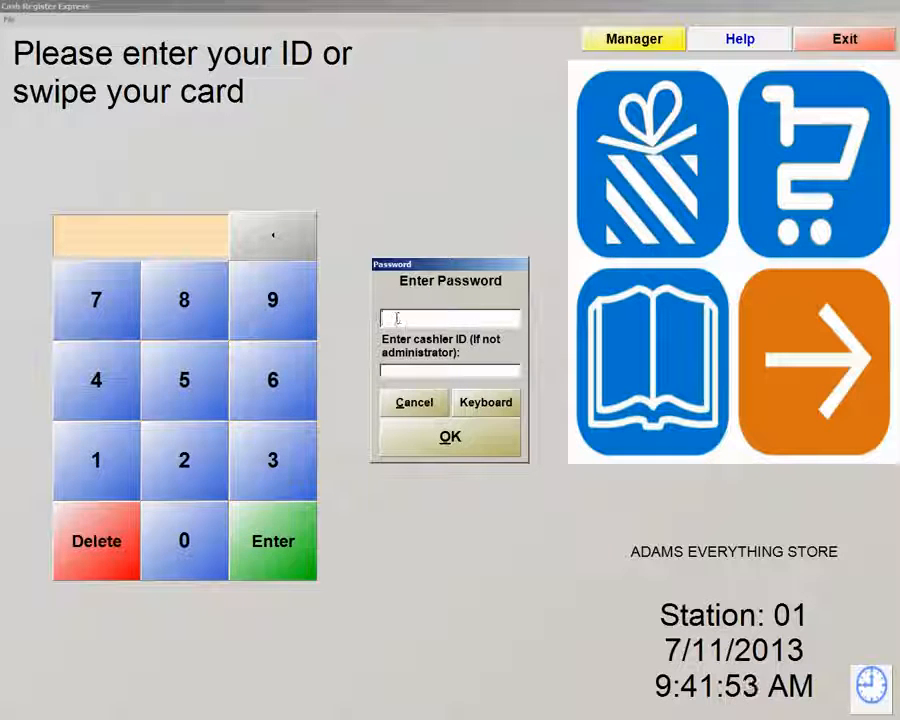
type("***")
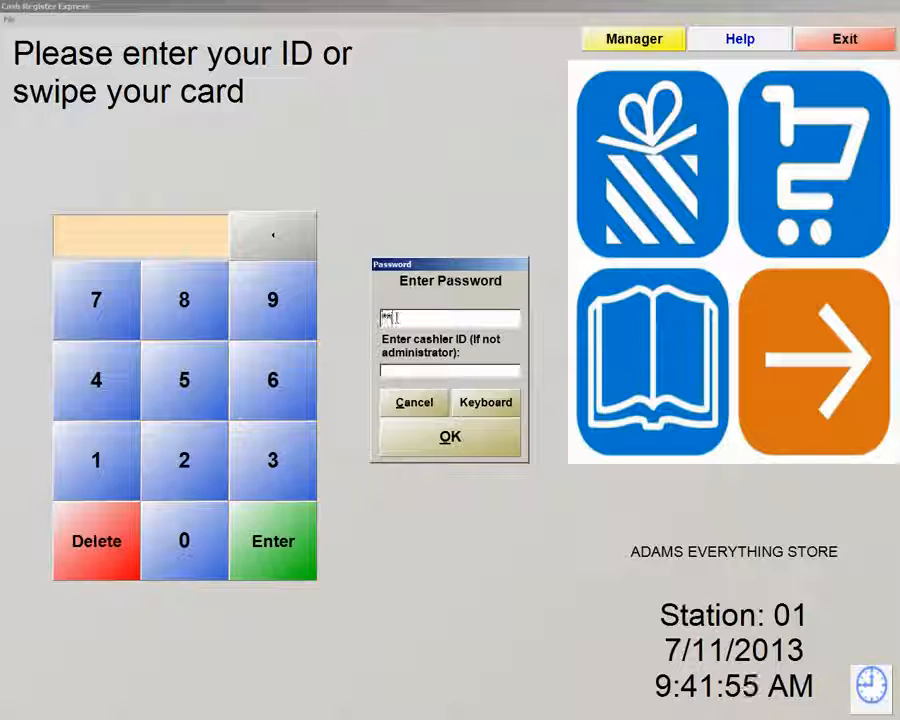
key("Tab")
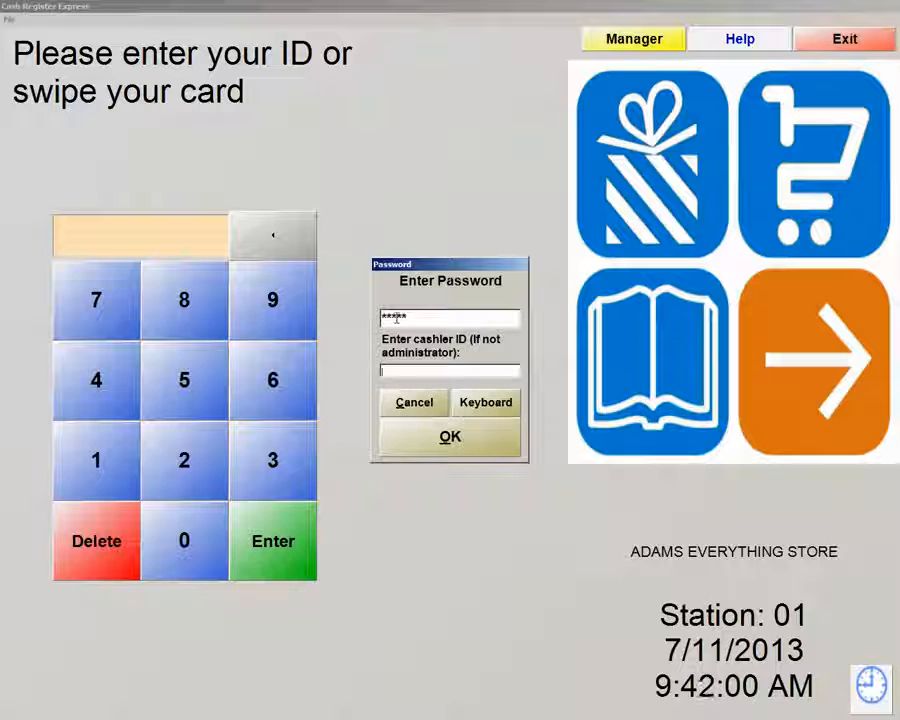
type("1")
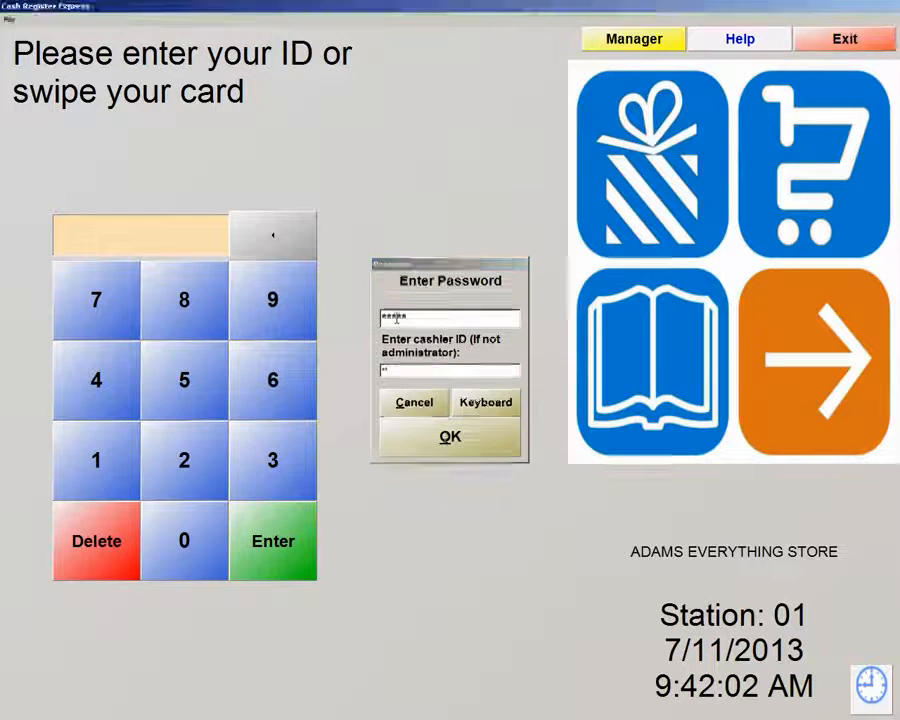
key("Return")
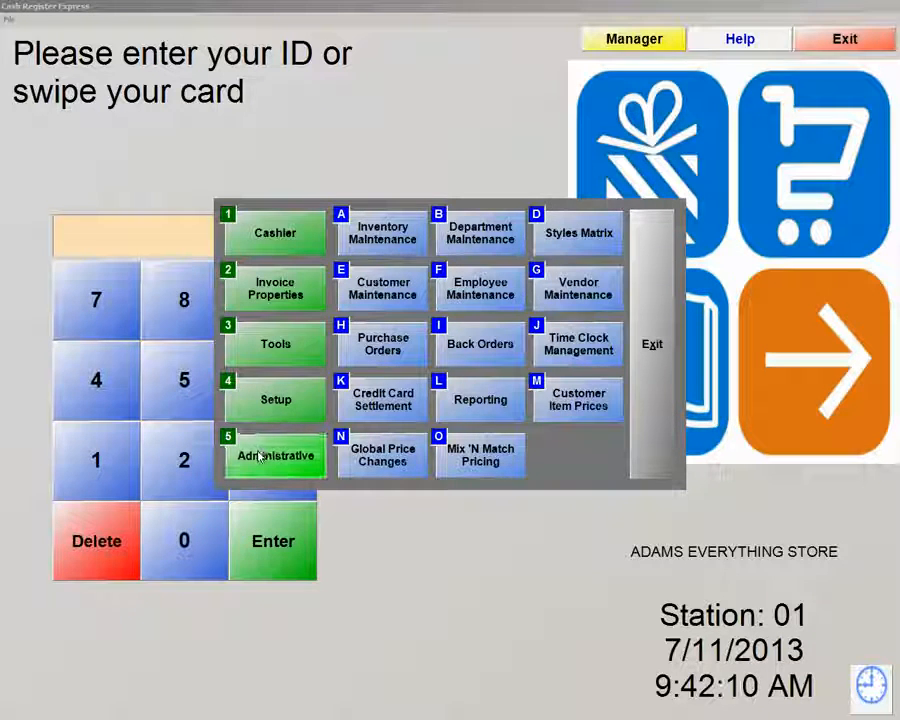
In Vendor Maintenance, set PO delivery method to Print and begin adding a vendor
left_click(584, 292)
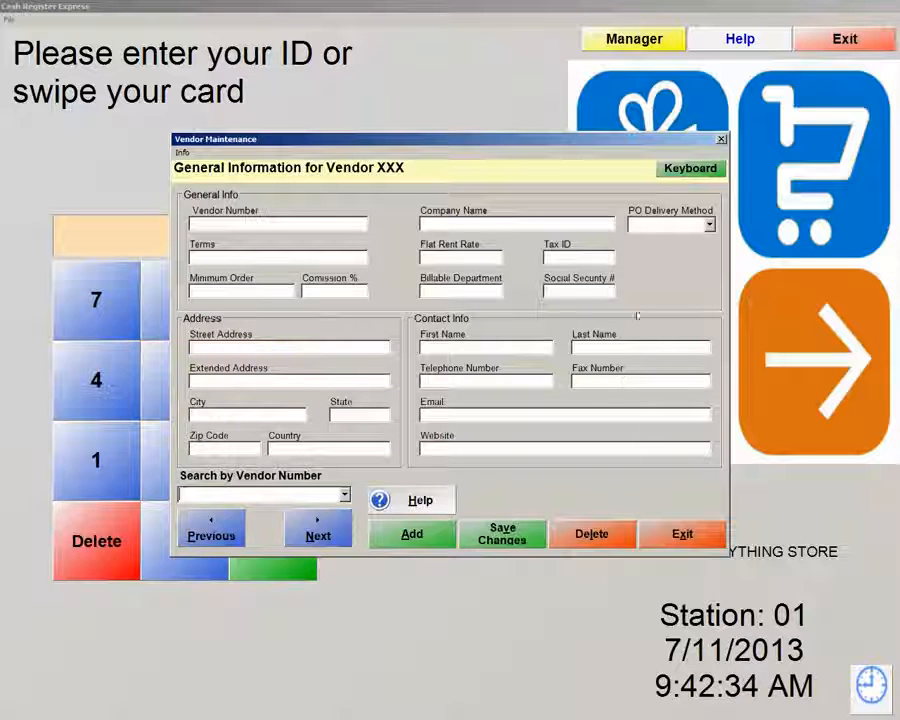
left_click(708, 225)
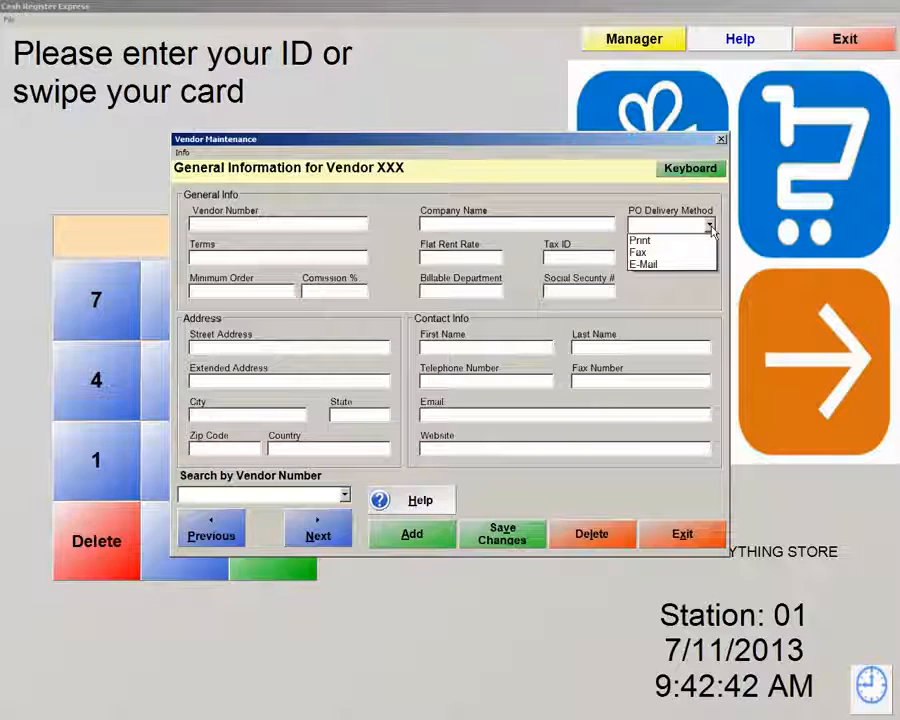
left_click(640, 241)
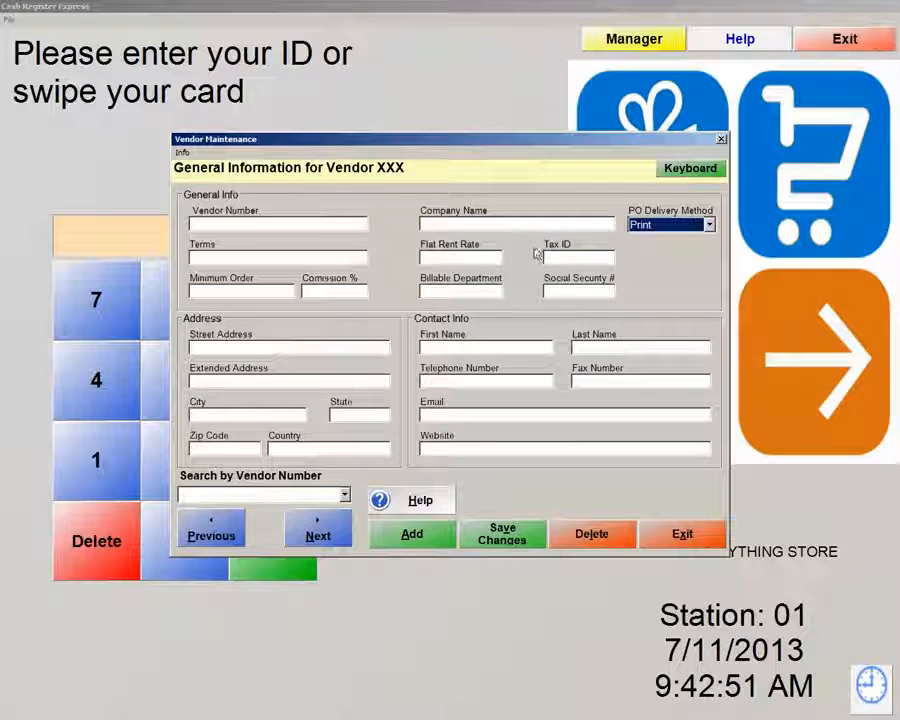
left_click(416, 535)
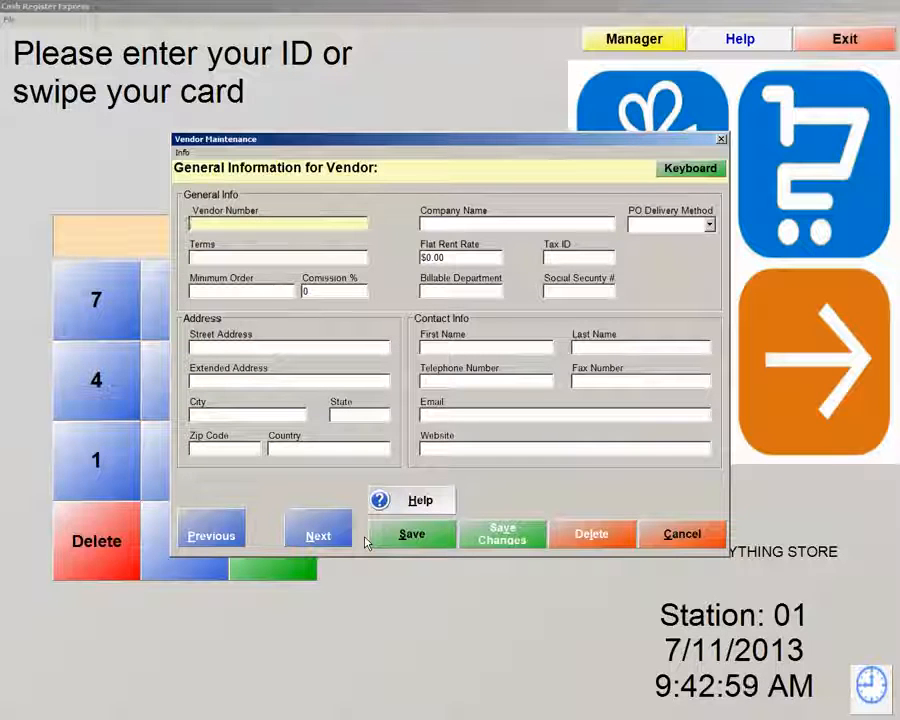
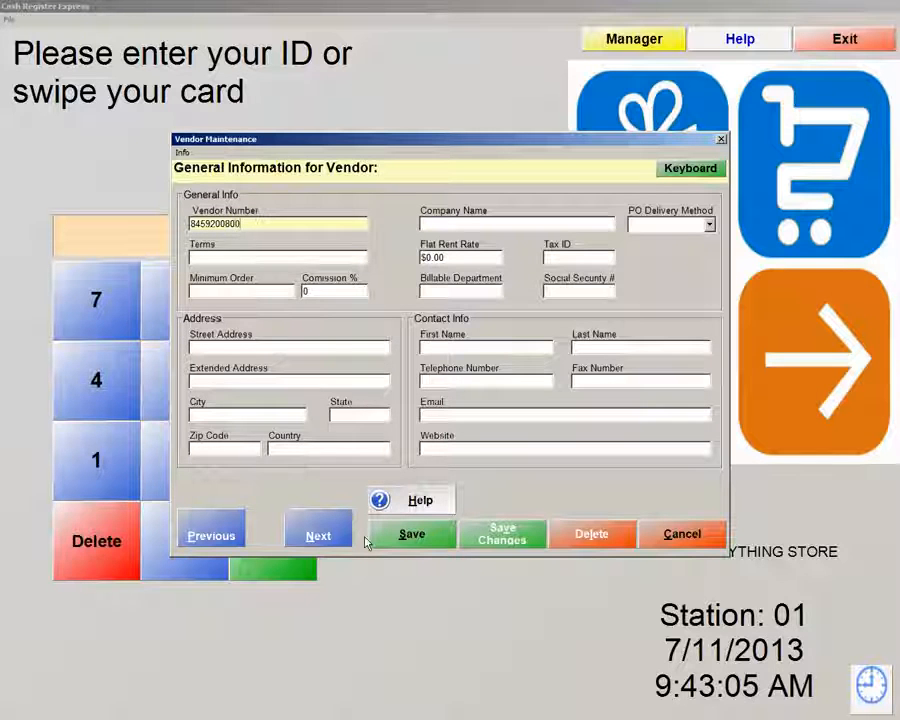
left_click(421, 224)
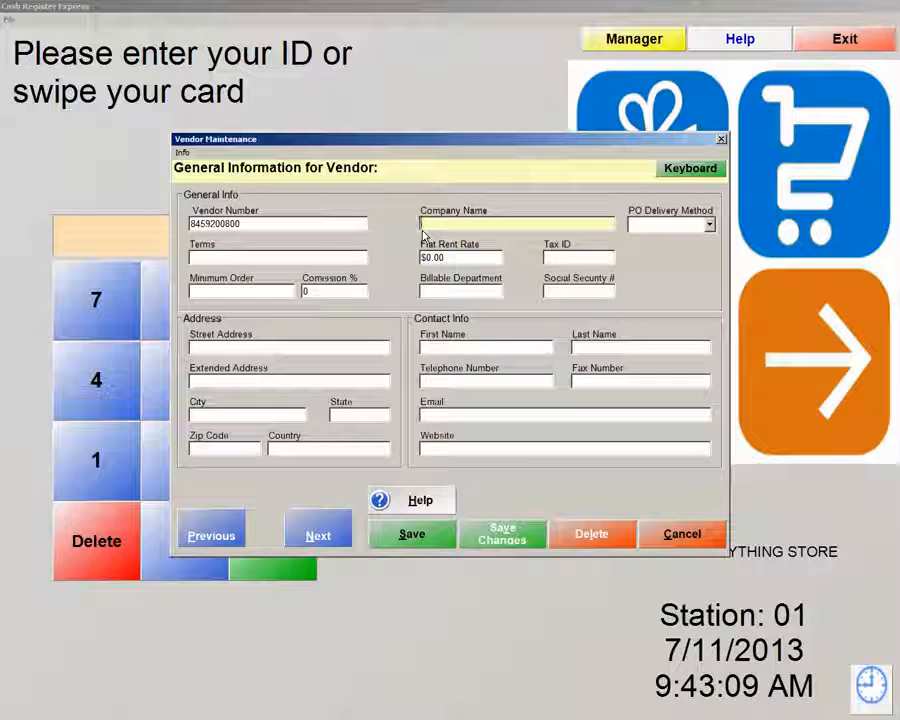
type("Ada")
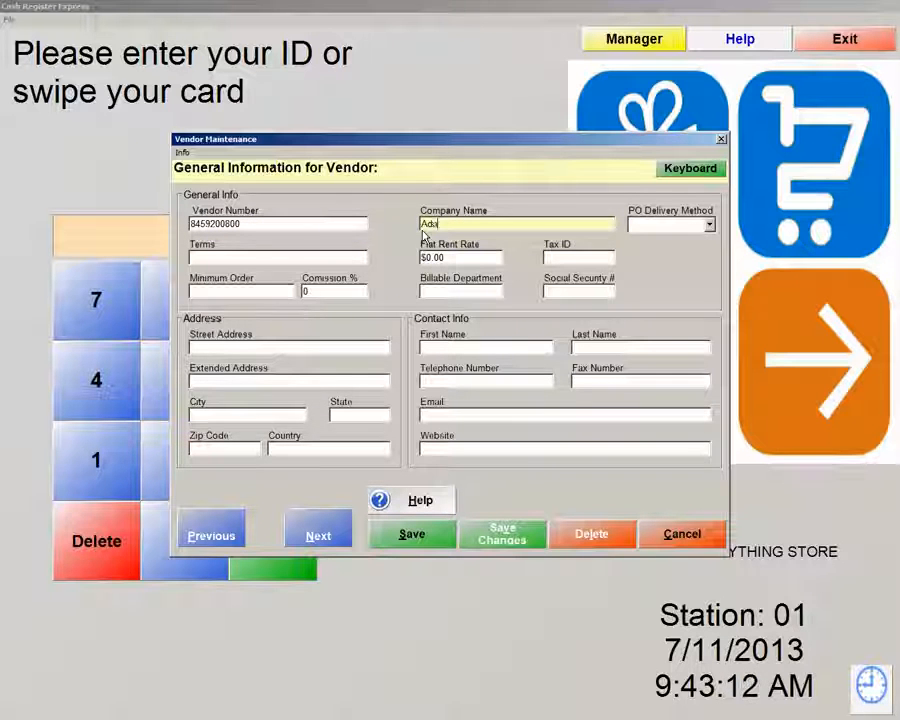
type("m's")
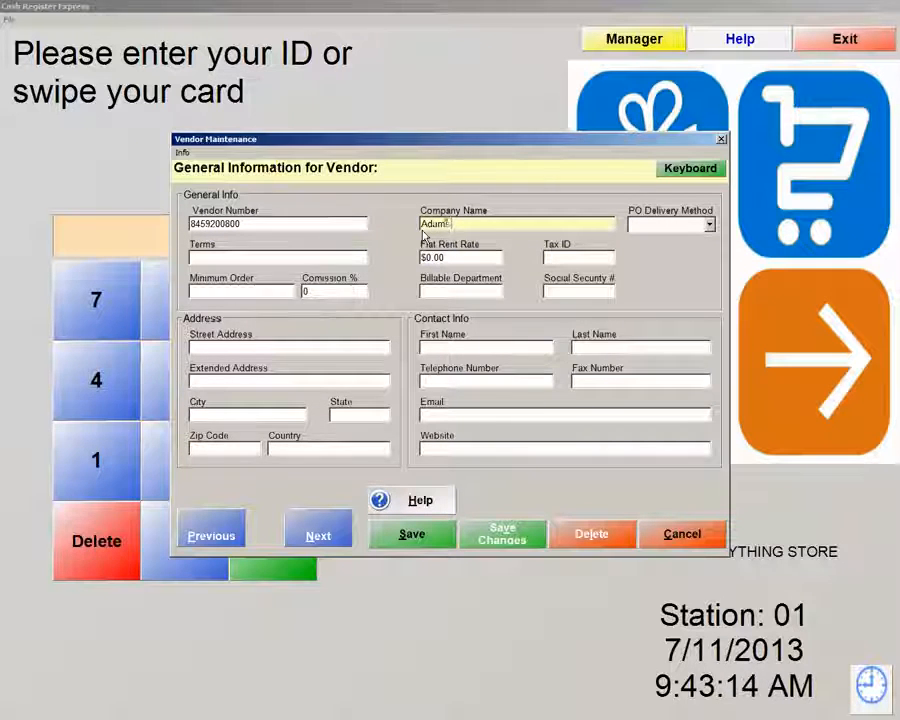
type(" Chips")
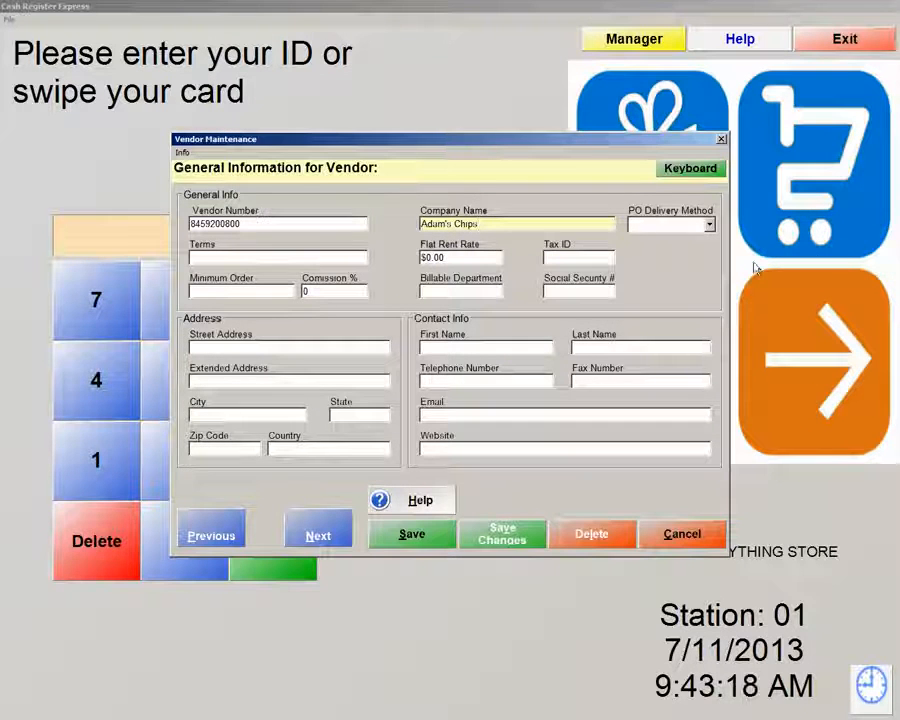
left_click(709, 225)
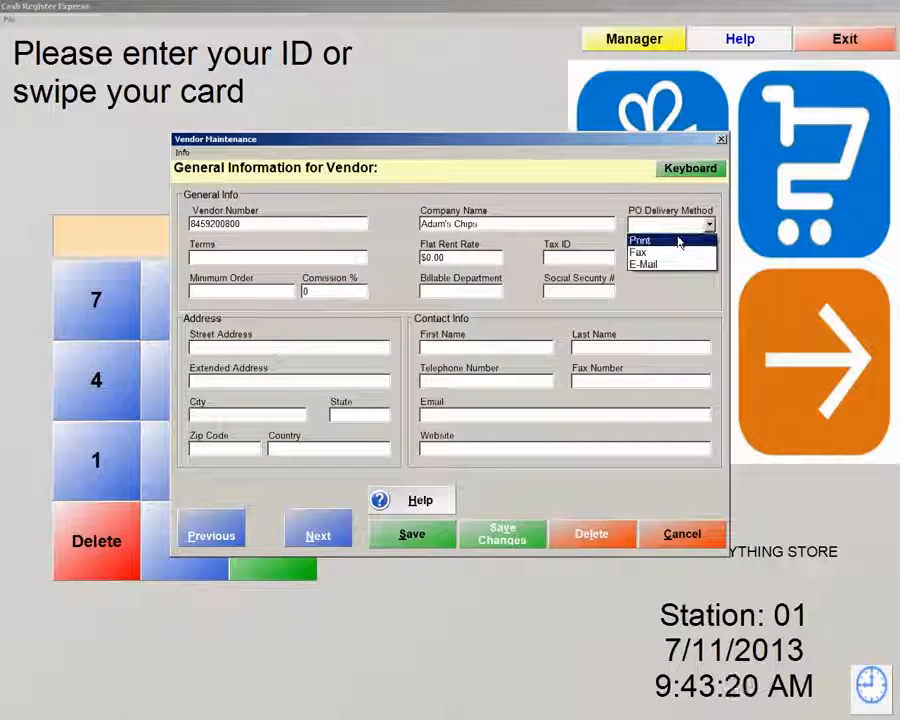
left_click(679, 241)
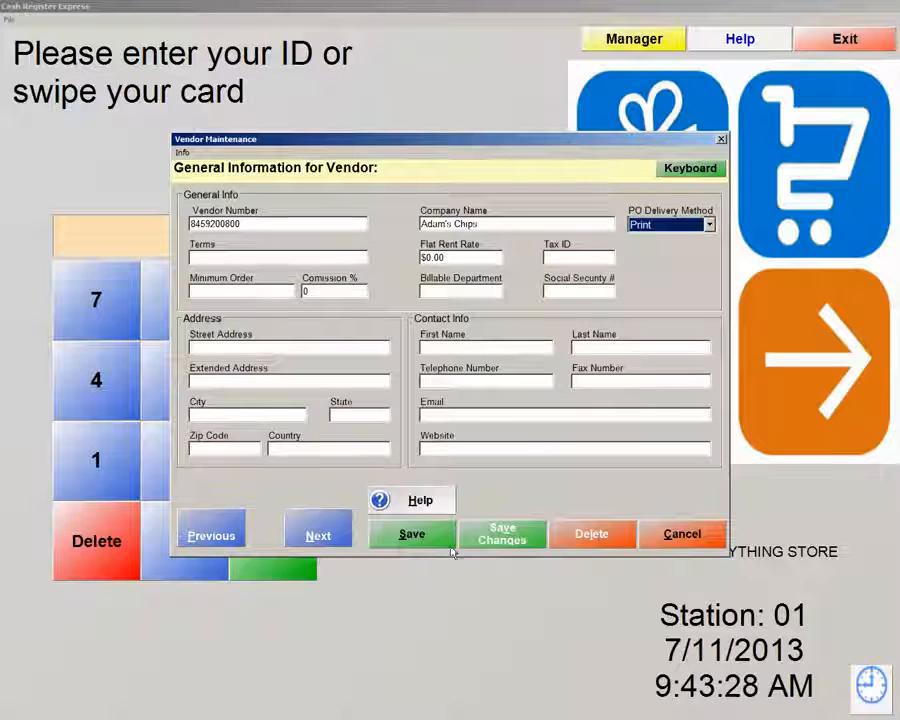
Save the Adam's Chips vendor without adding another, and exit Vendor Maintenance
left_click(422, 536)
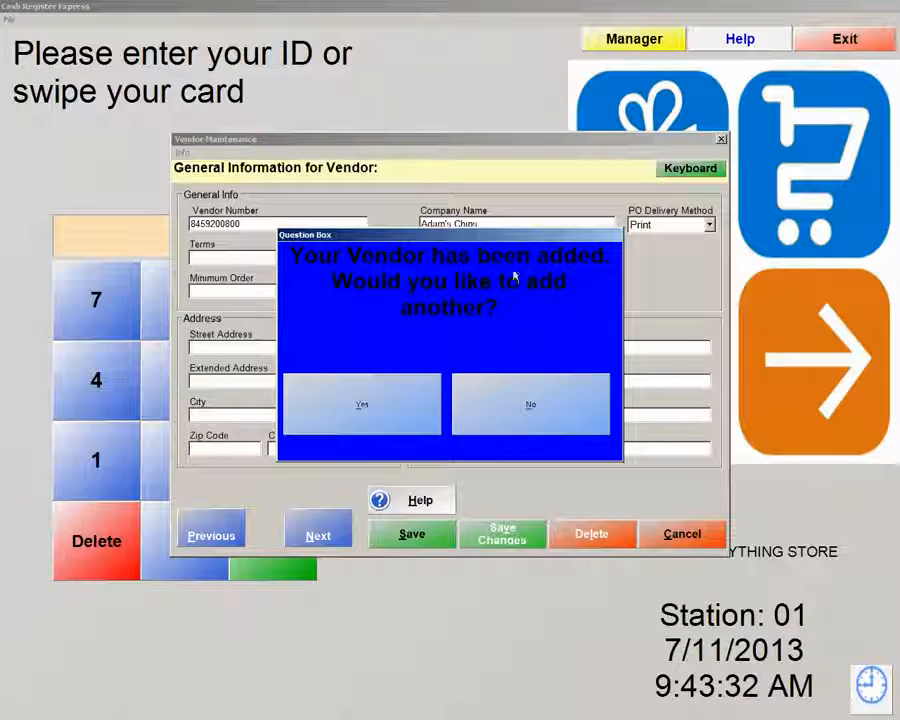
left_click(498, 418)
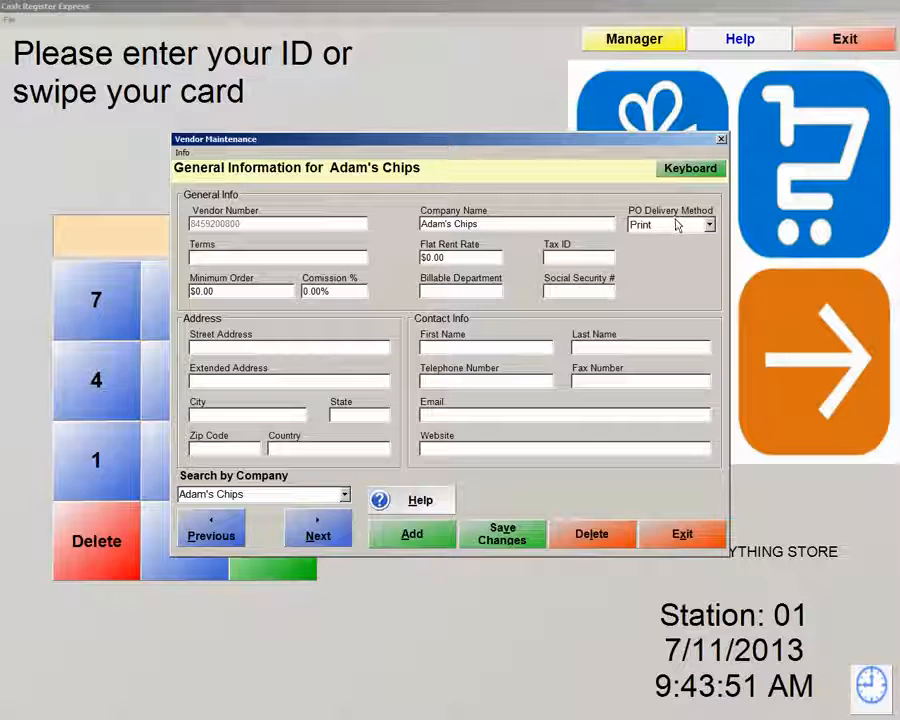
left_click(699, 540)
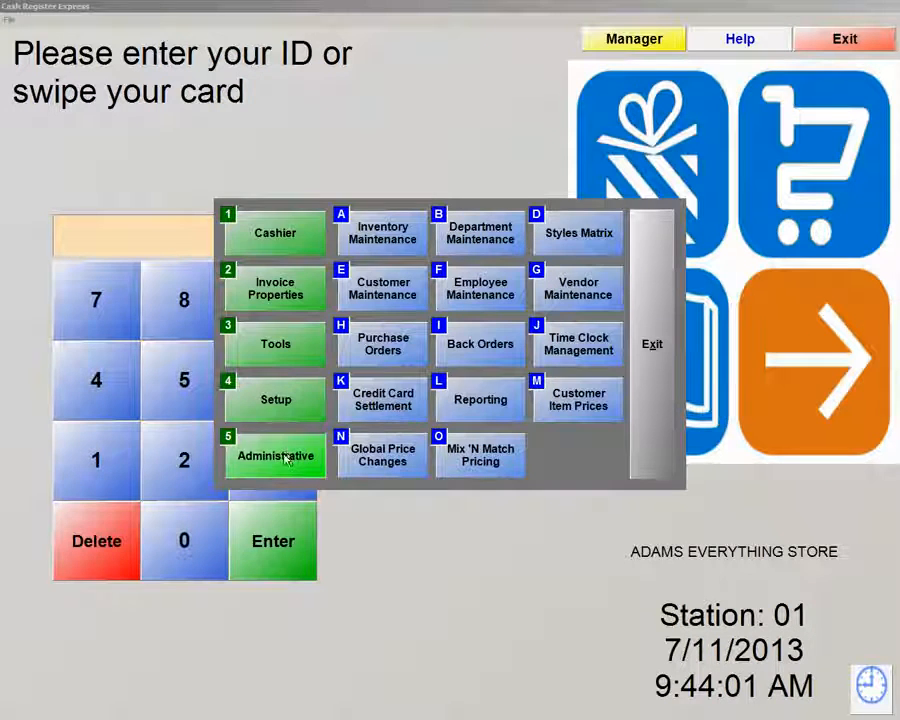
Look up inventory filtered to the Chips department and open the Doritos item record
left_click(383, 240)
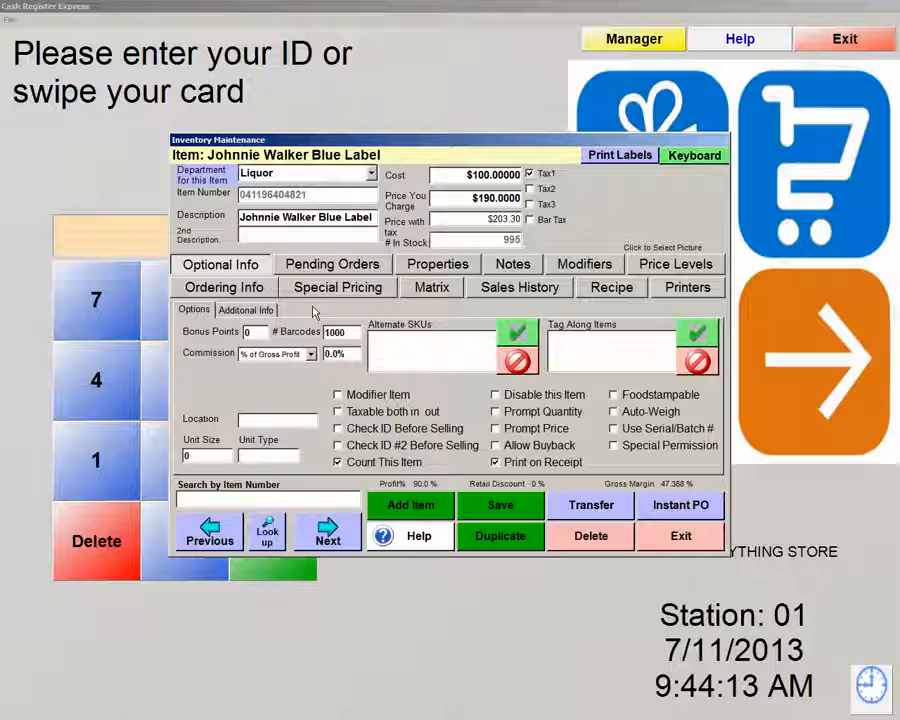
left_click(268, 536)
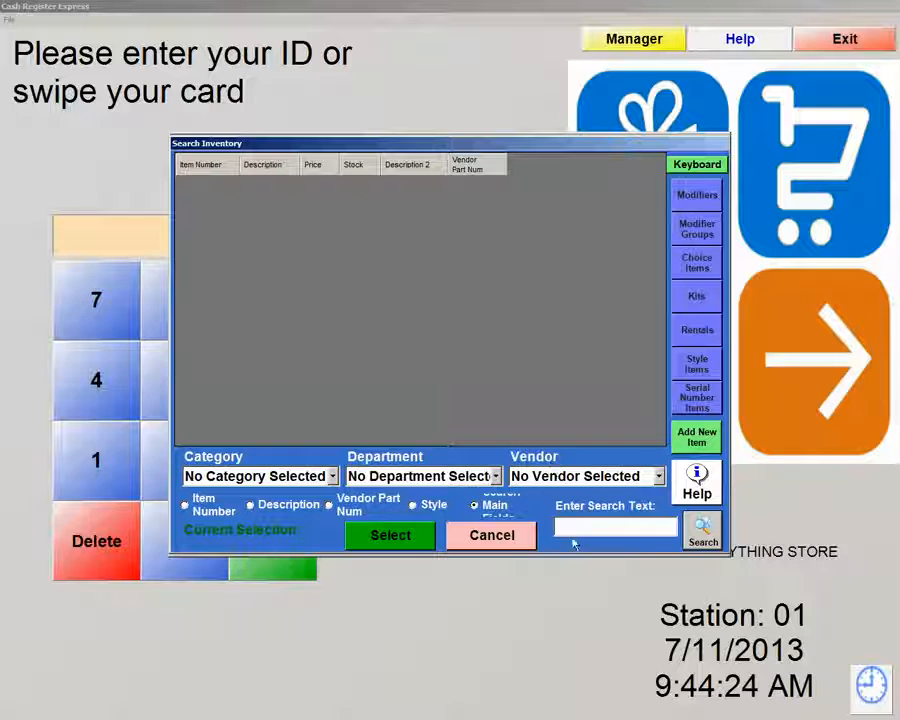
left_click(496, 477)
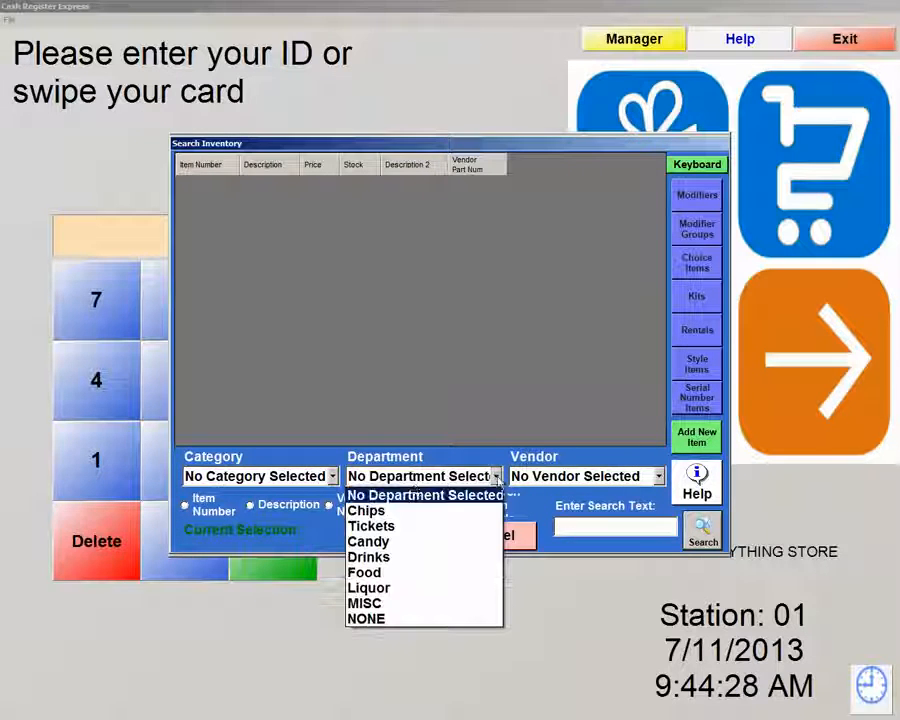
left_click(374, 512)
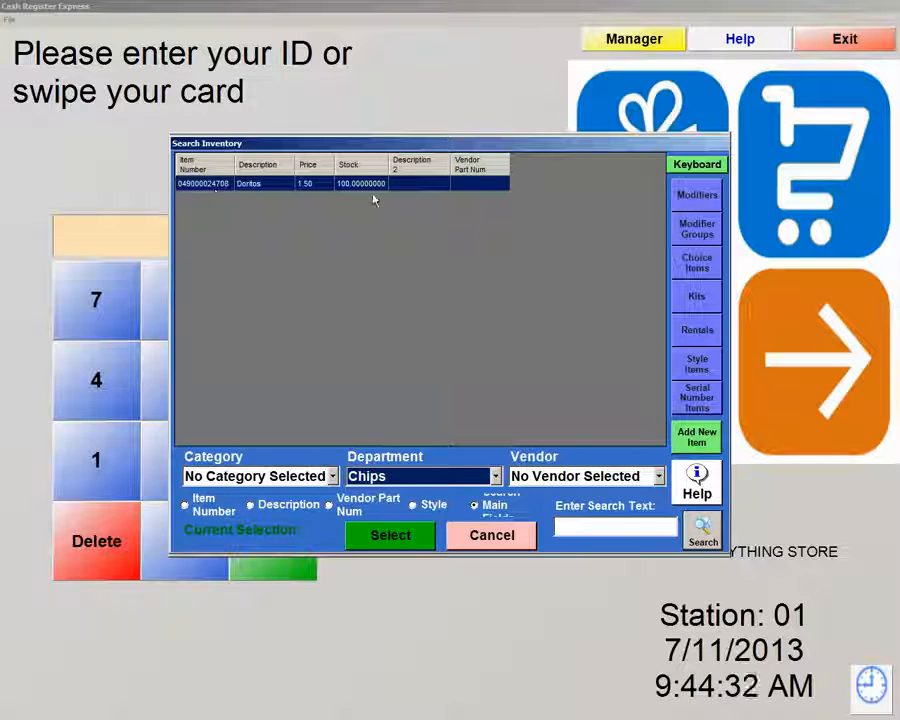
double_click(251, 186)
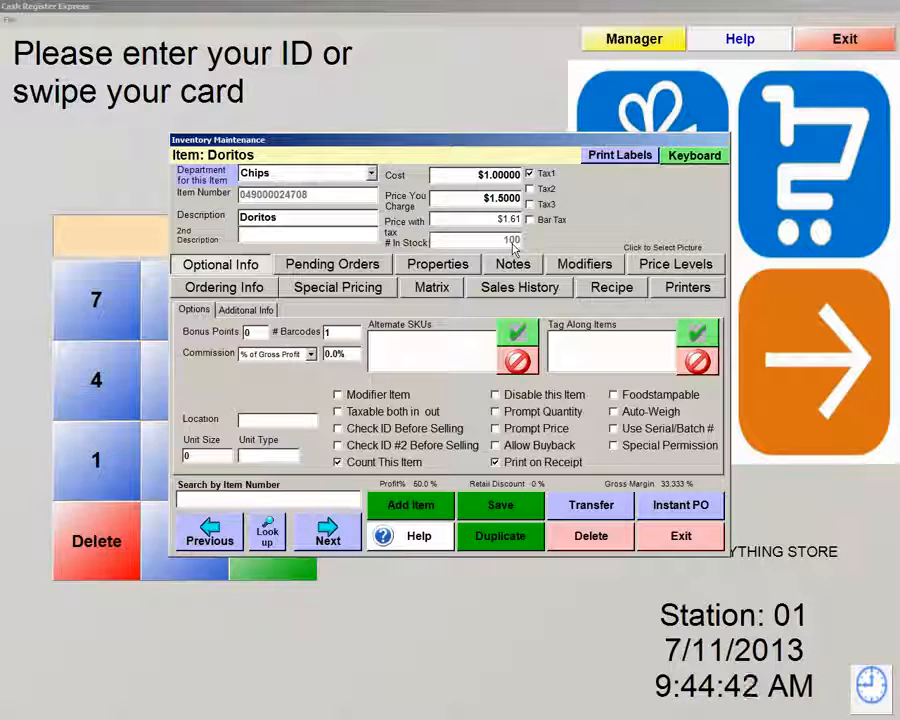
Add Adam's Chips vendor pricing to Doritos with vendor part number 123456, then close the record
left_click(215, 288)
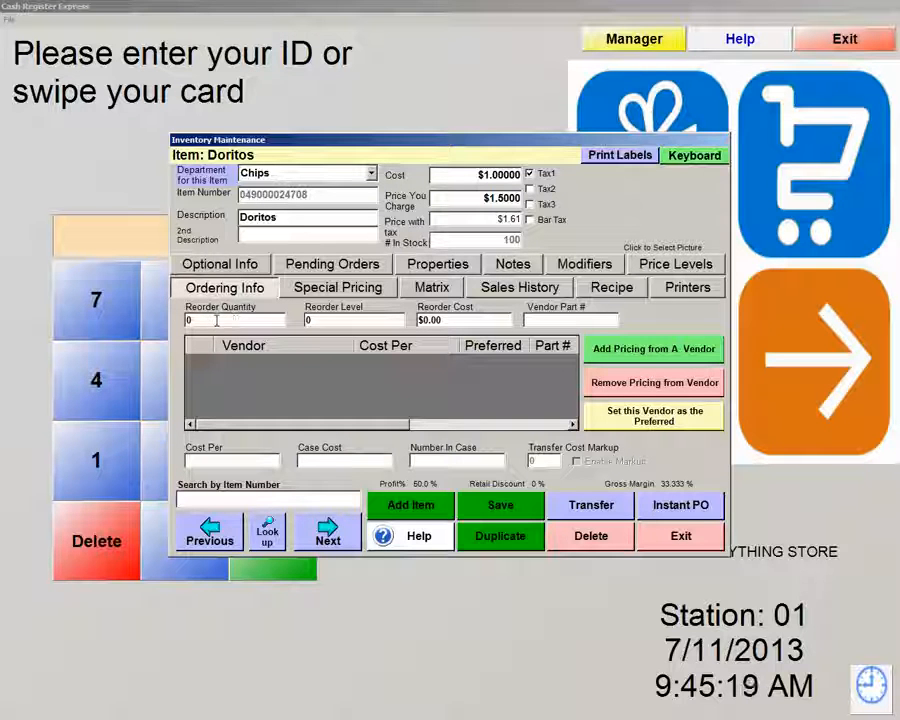
left_click(683, 357)
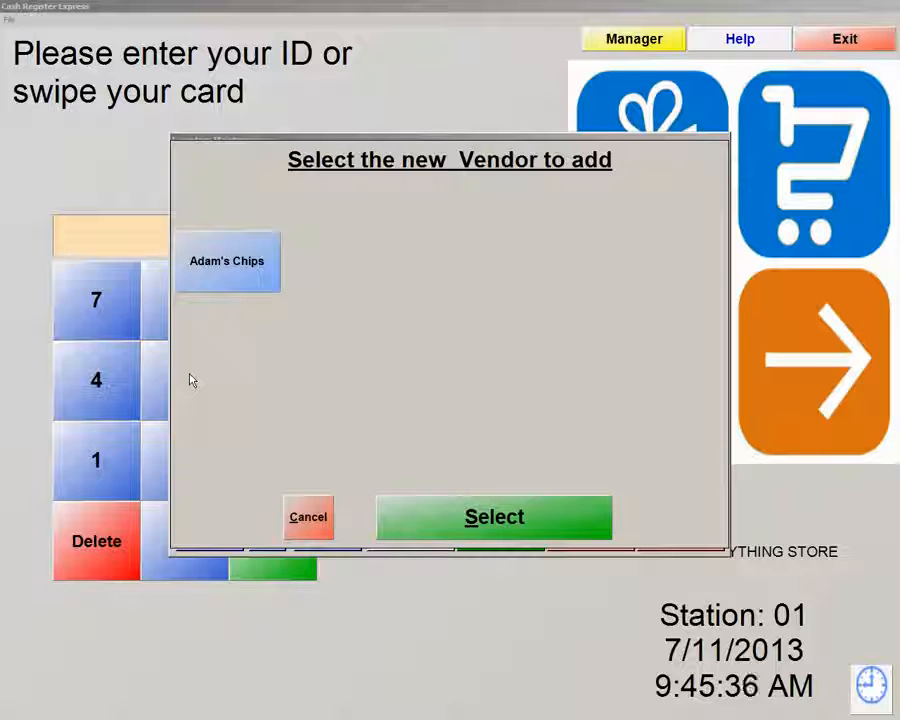
left_click(235, 272)
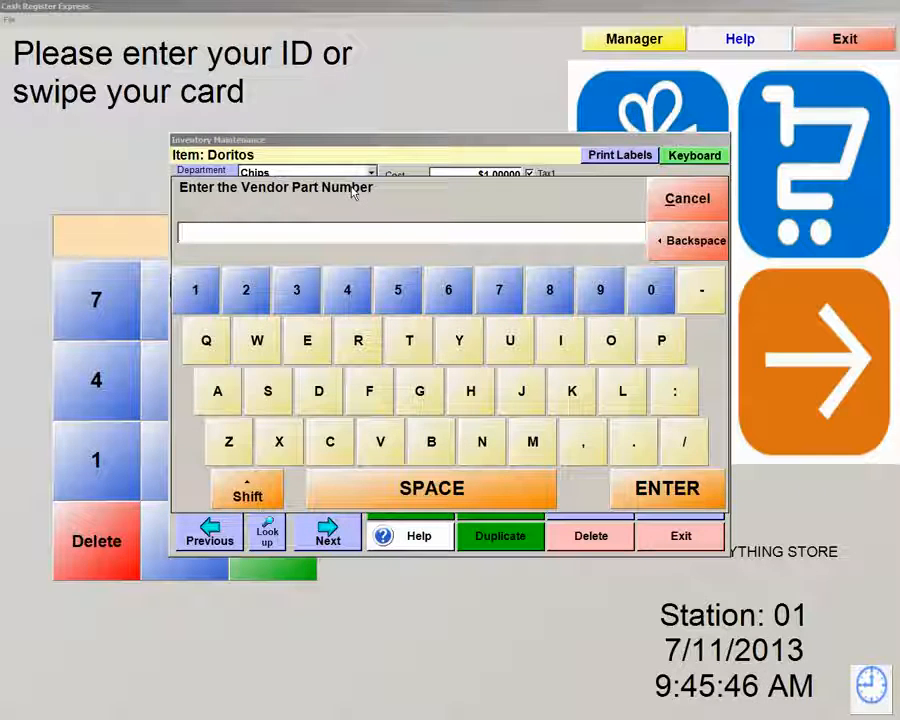
type("123456")
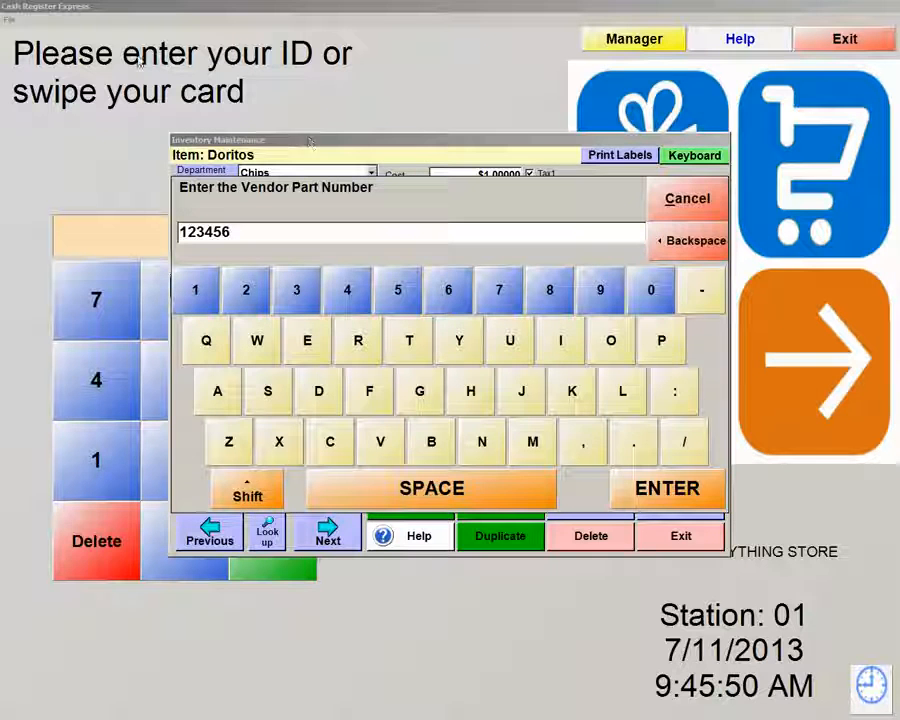
left_click(657, 490)
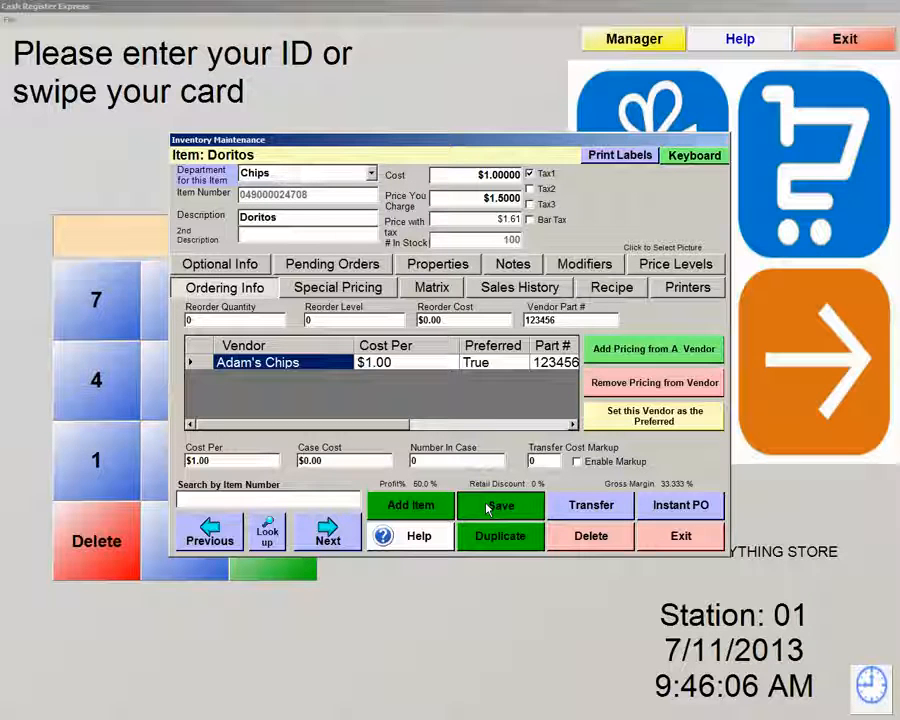
left_click(706, 540)
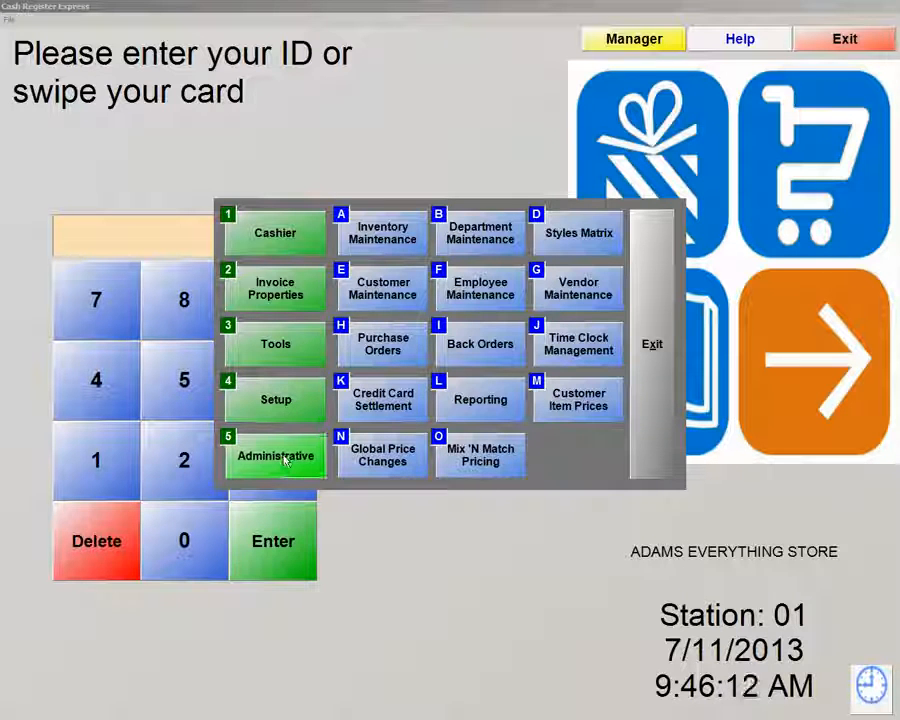
Add a standard purchase order for vendor Adam's Chips and list the items it supplies
left_click(587, 296)
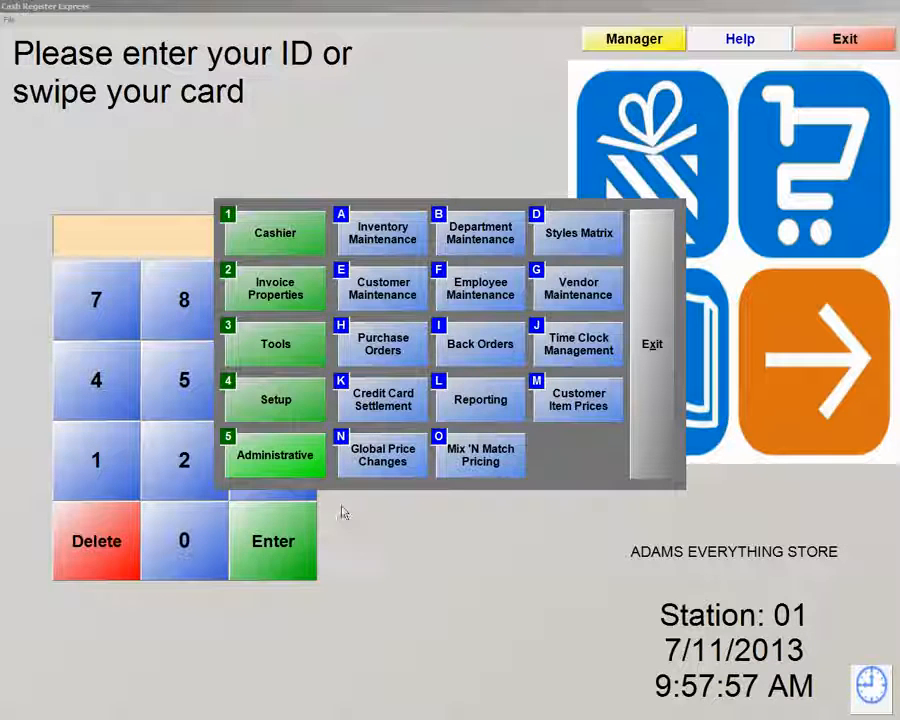
left_click(387, 345)
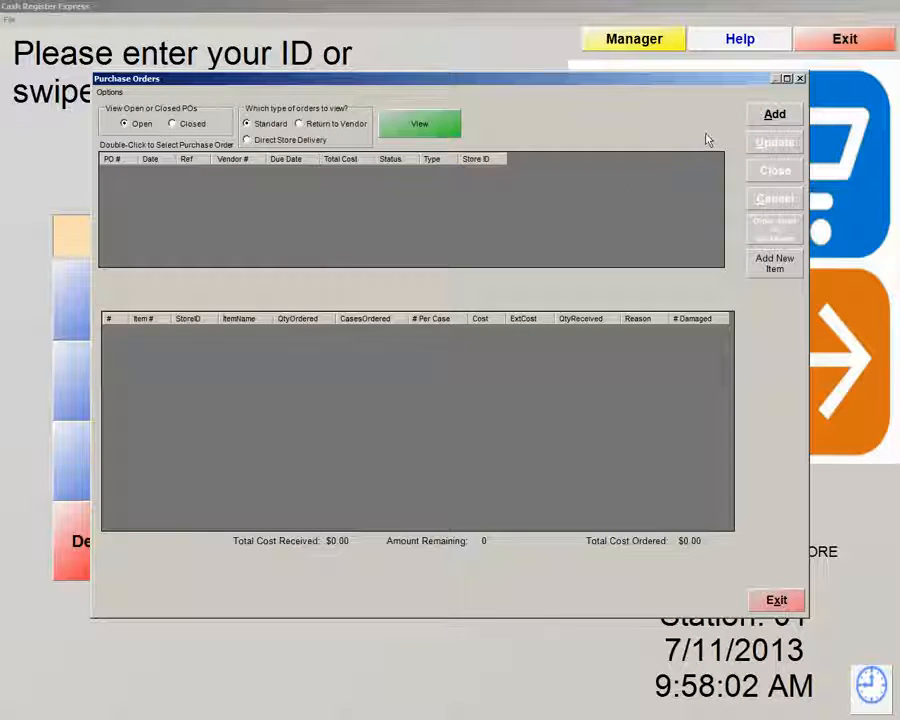
left_click(775, 116)
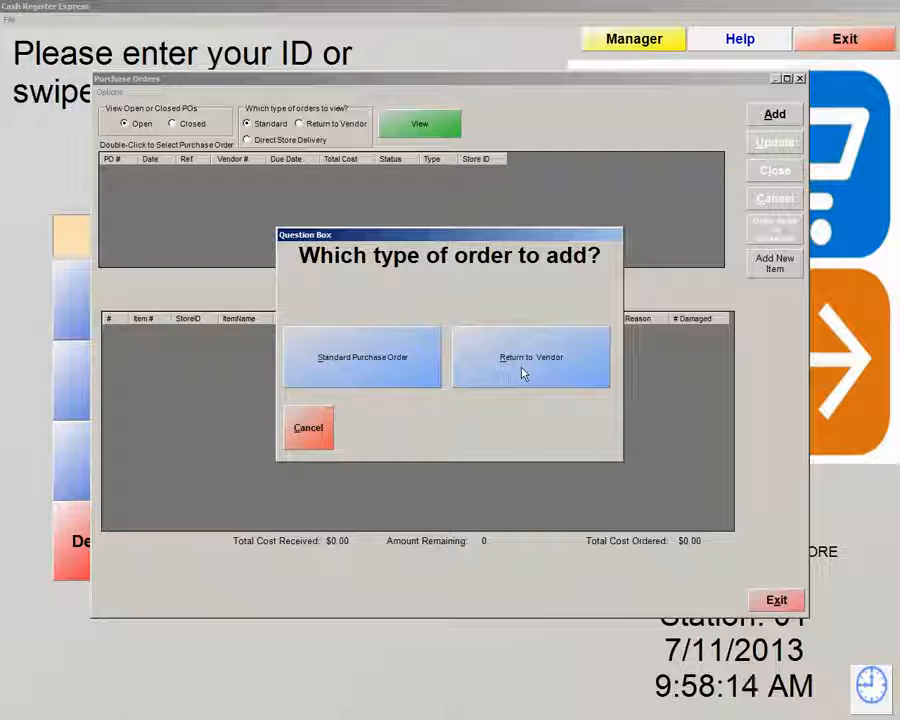
left_click(340, 363)
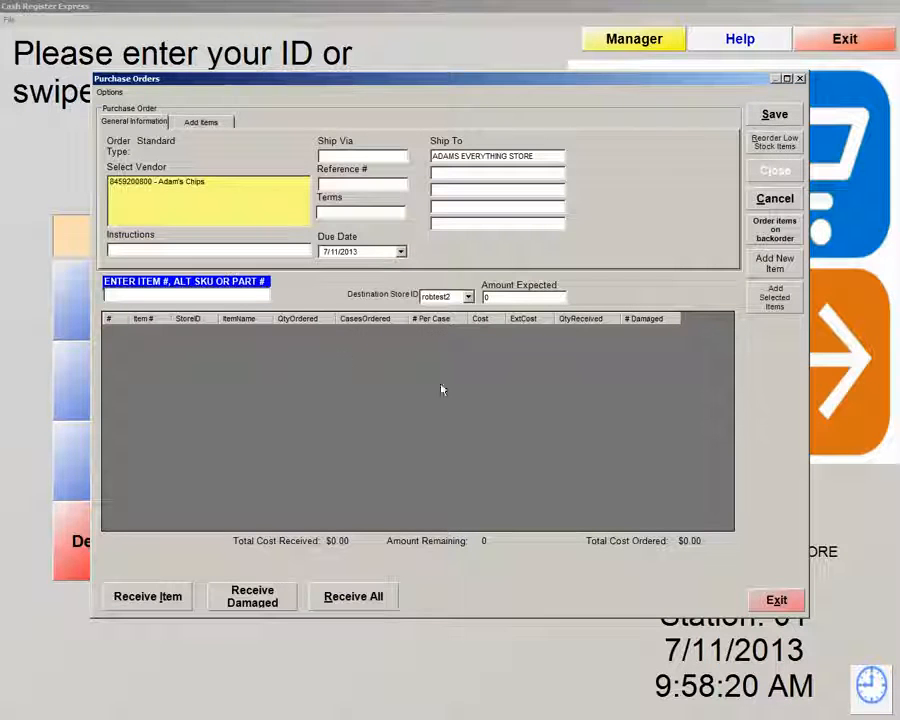
left_click(132, 184)
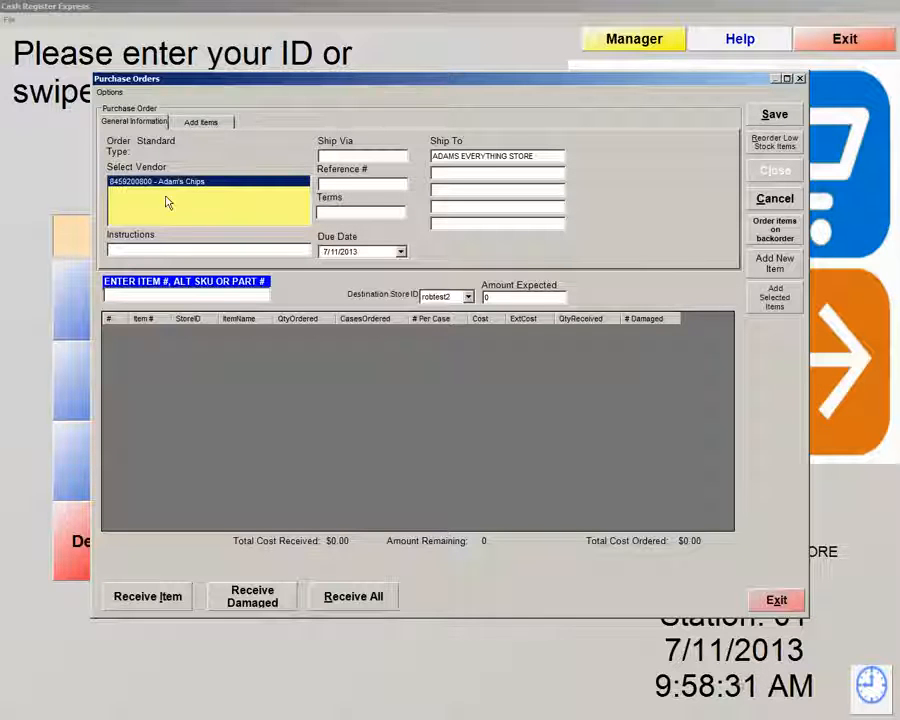
left_click(215, 123)
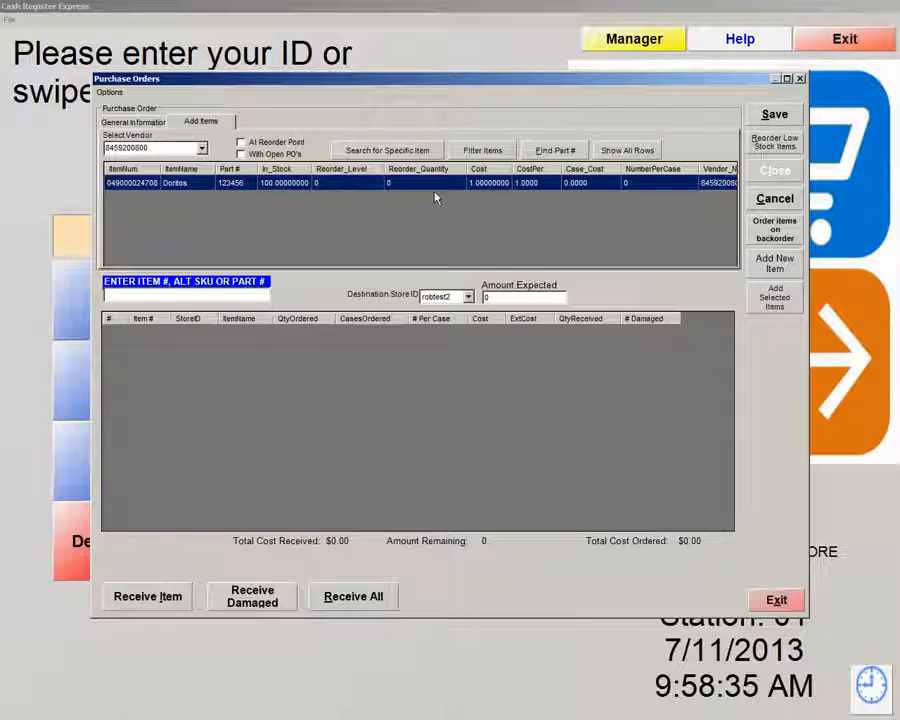
Add Doritos to the order with quantity 100 and save the purchase order
double_click(194, 188)
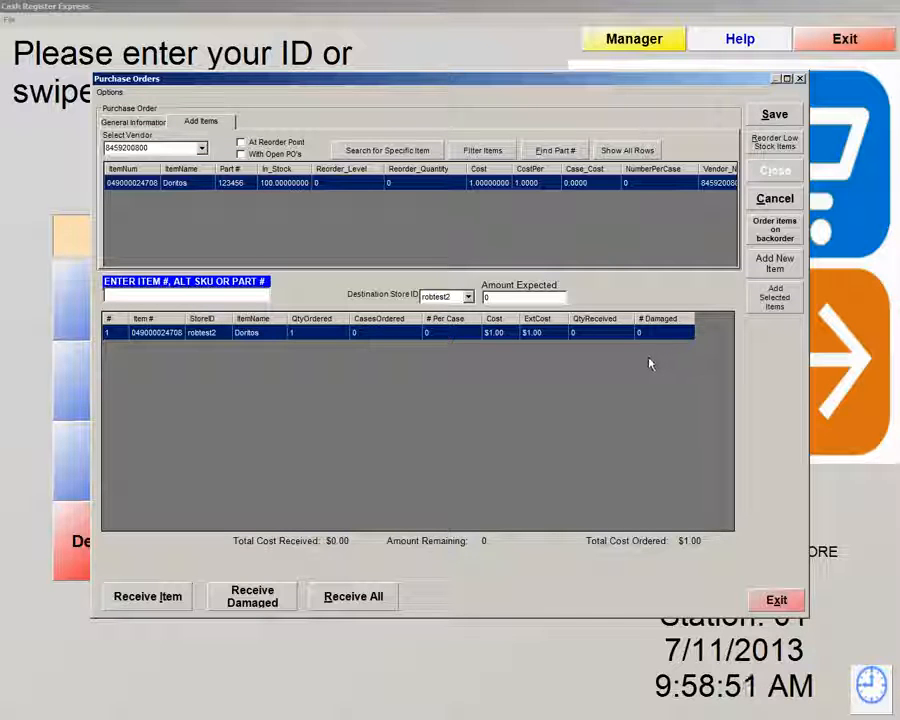
left_click(322, 338)
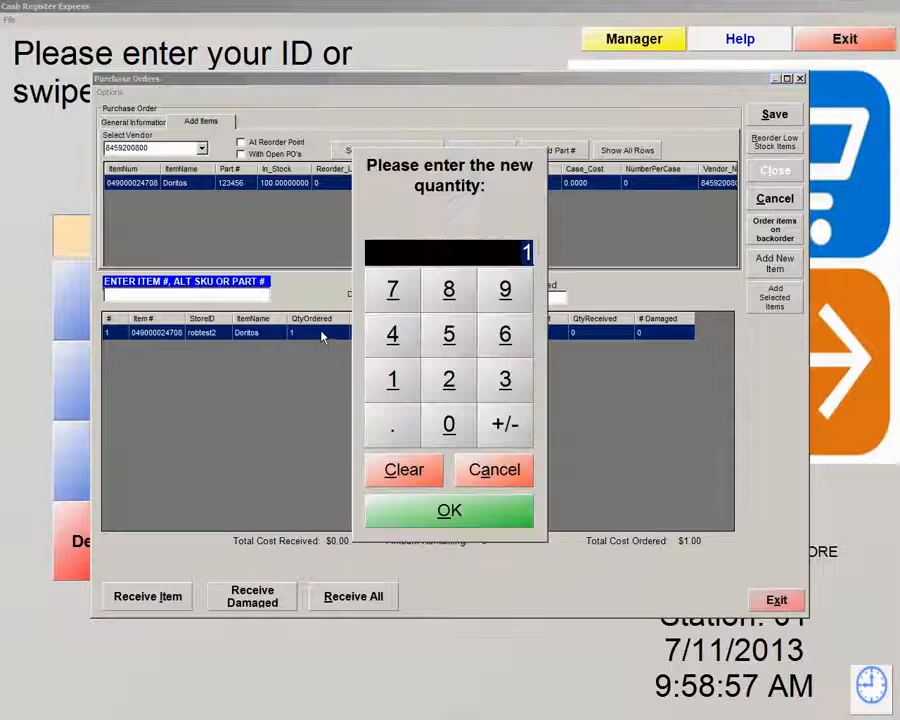
left_click(394, 378)
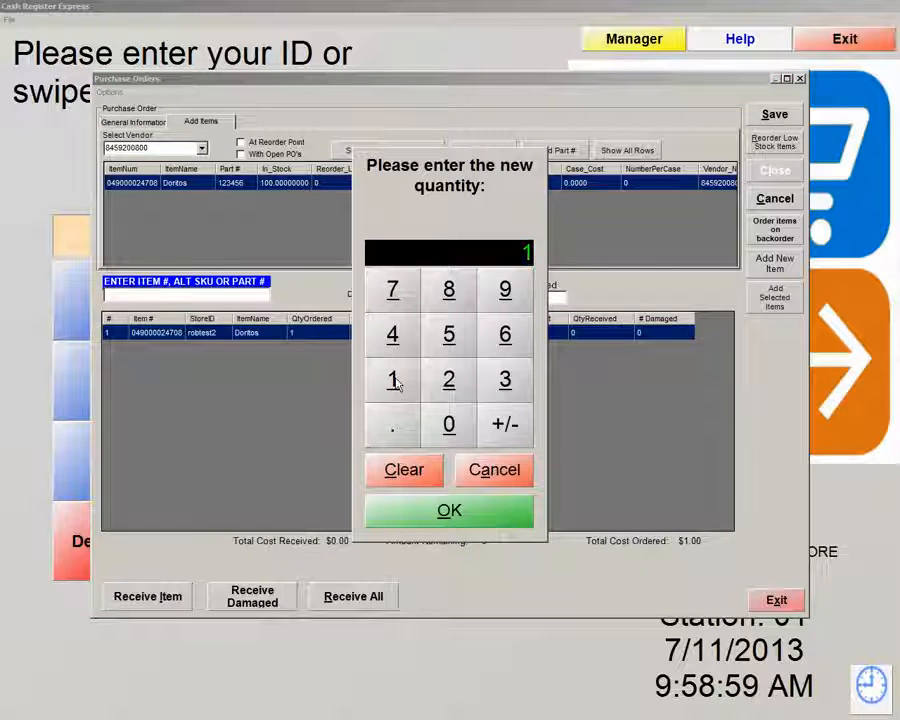
double_click(450, 427)
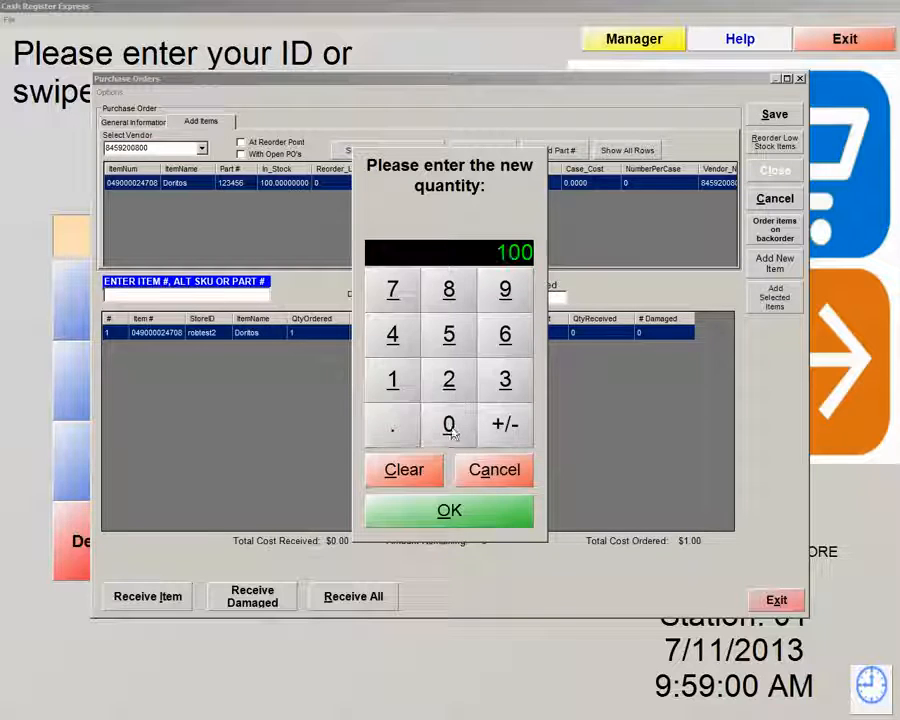
left_click(470, 516)
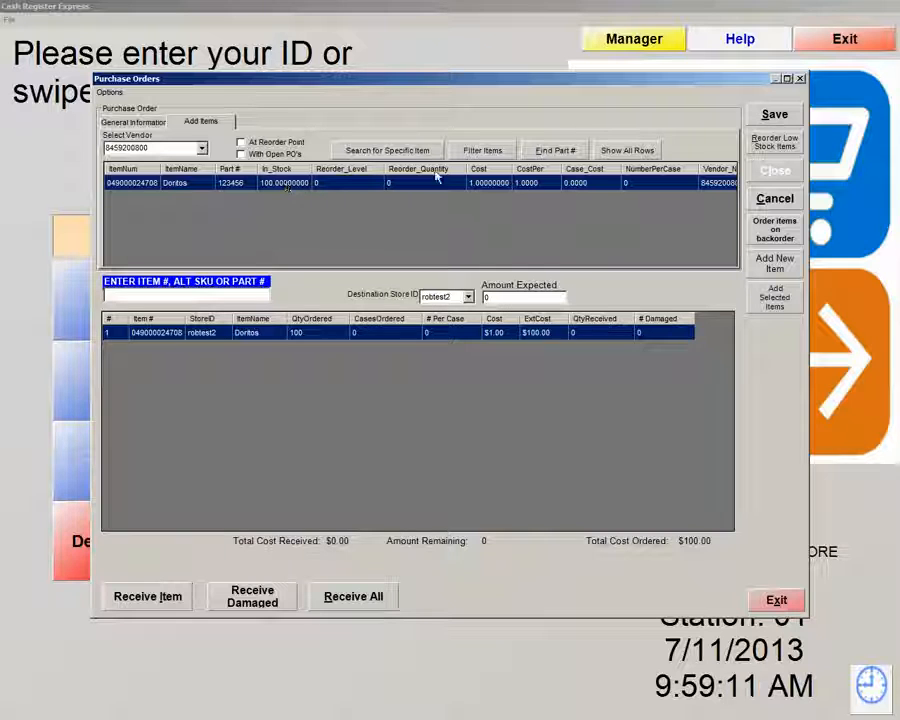
left_click(776, 116)
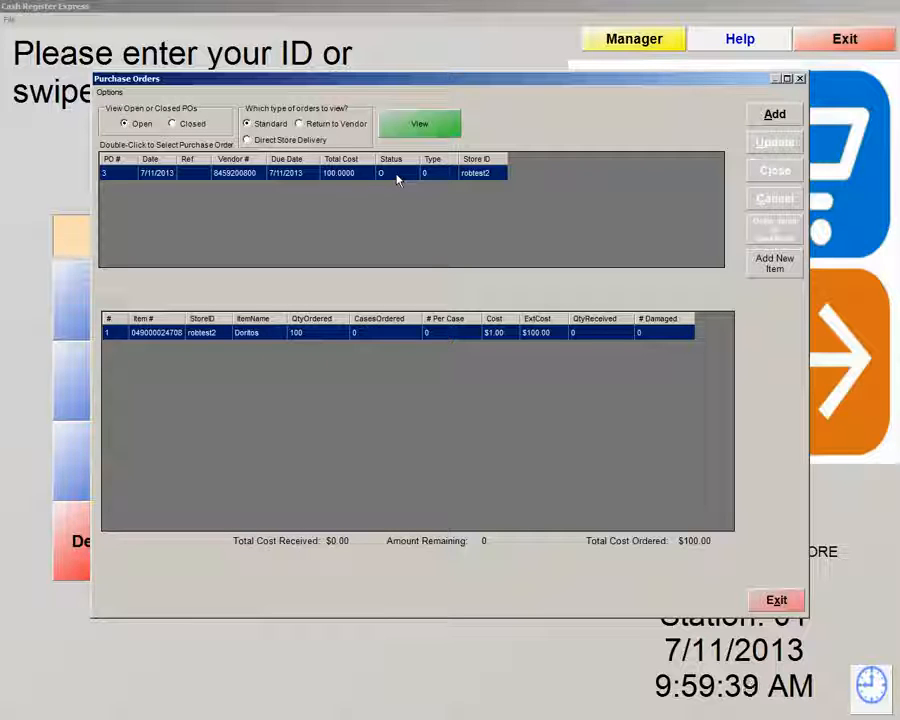
Open purchase order #3 from the open purchase orders list
double_click(241, 174)
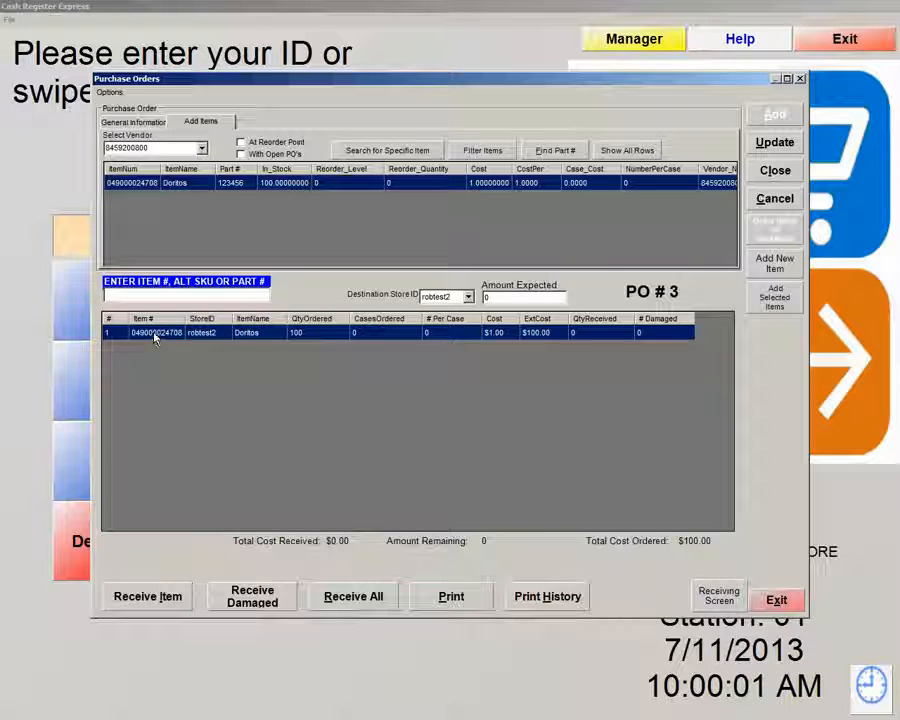
Receive all 100 Doritos on line 1 of PO #3 and save the update
left_click(150, 597)
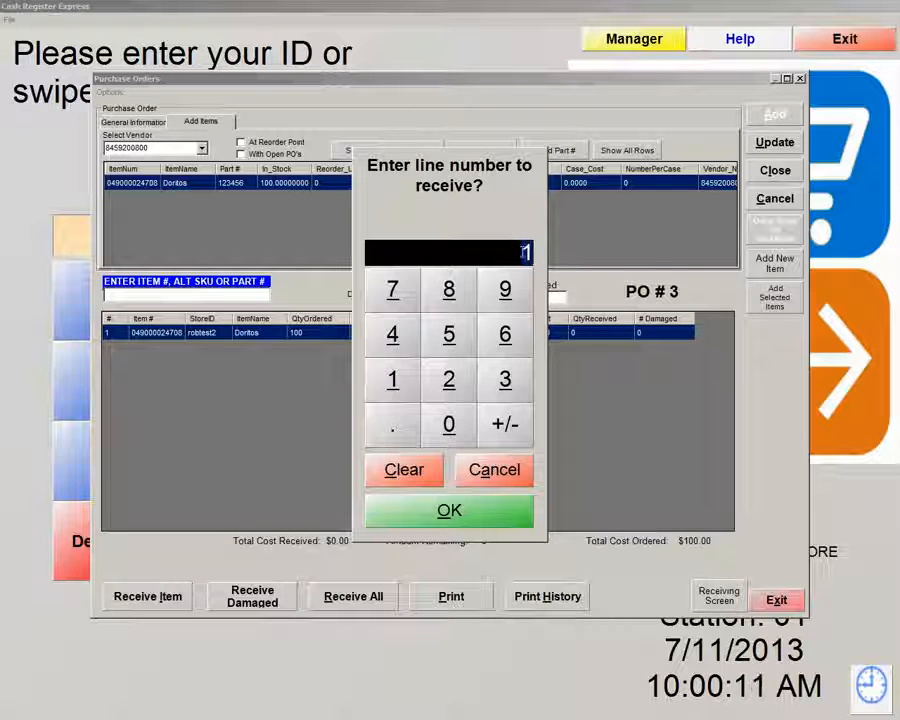
left_click(464, 512)
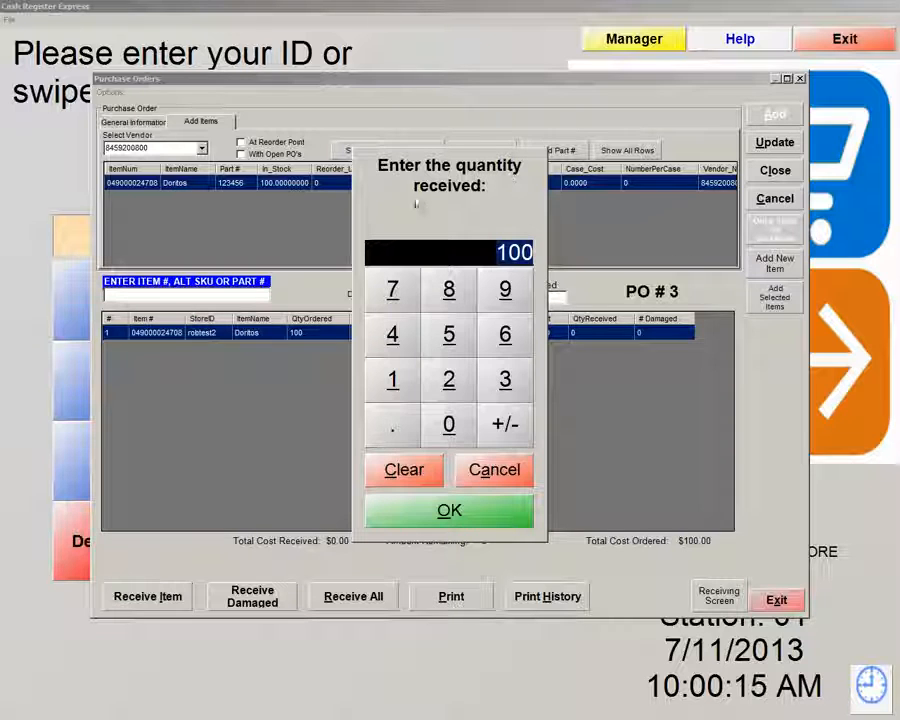
left_click(447, 511)
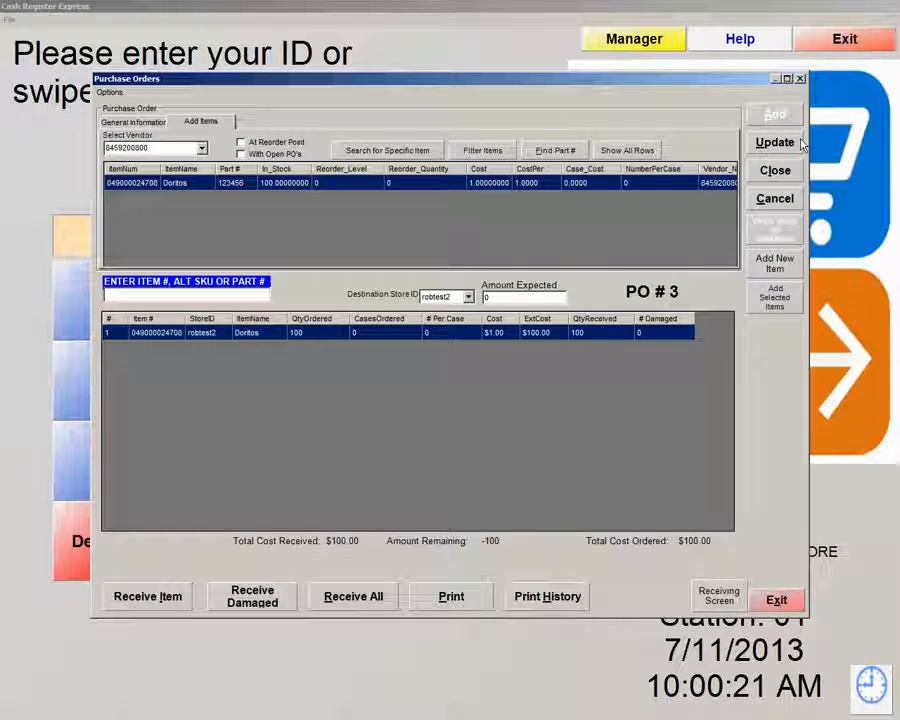
left_click(791, 145)
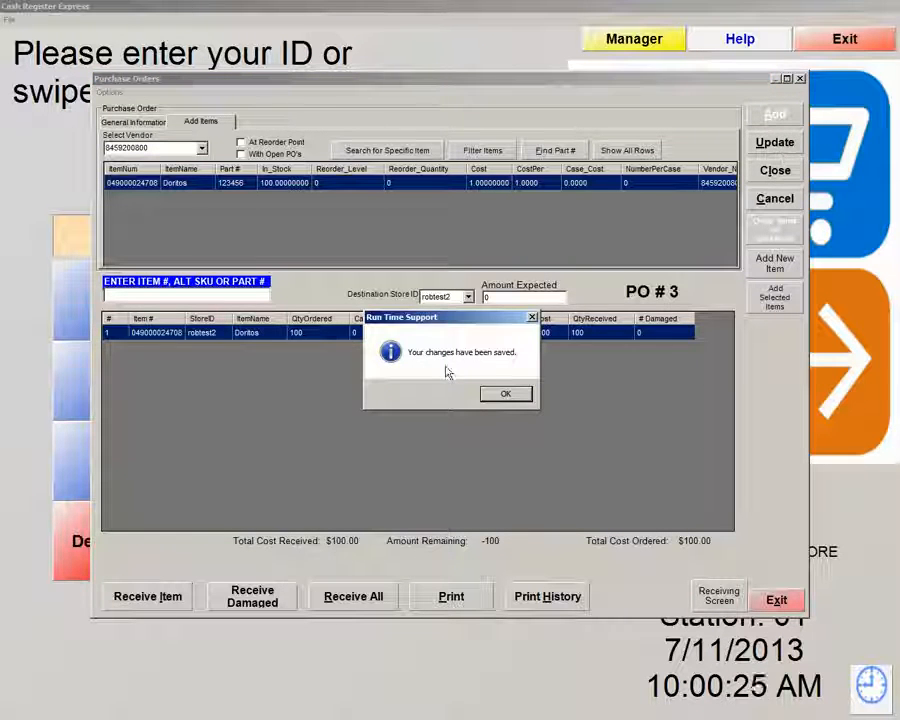
left_click(506, 396)
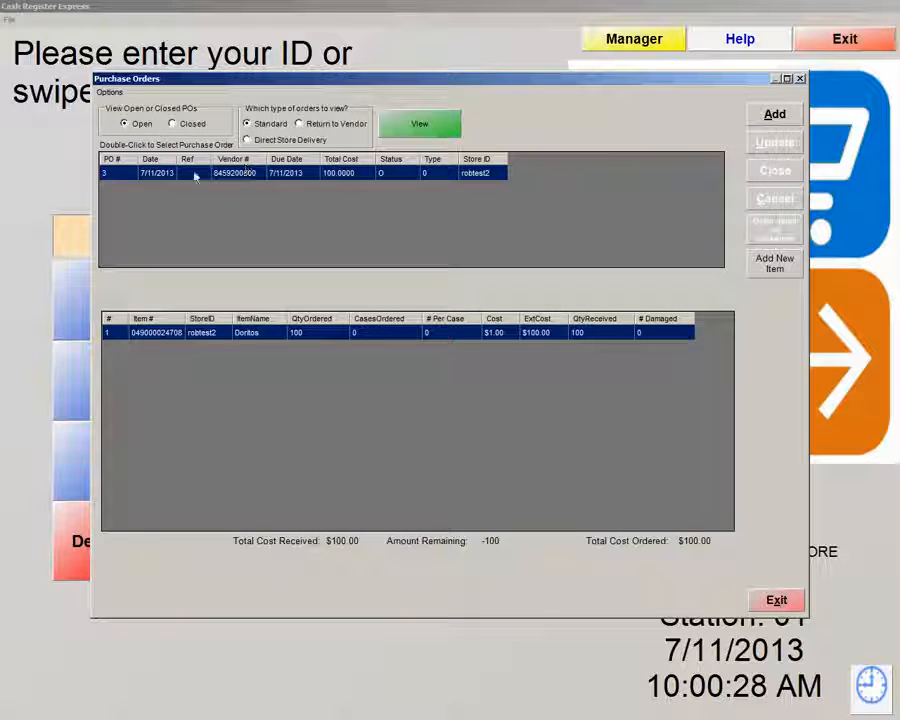
Close purchase order #3, confirming with Yes, and exit Purchase Orders to the manager menu
double_click(293, 174)
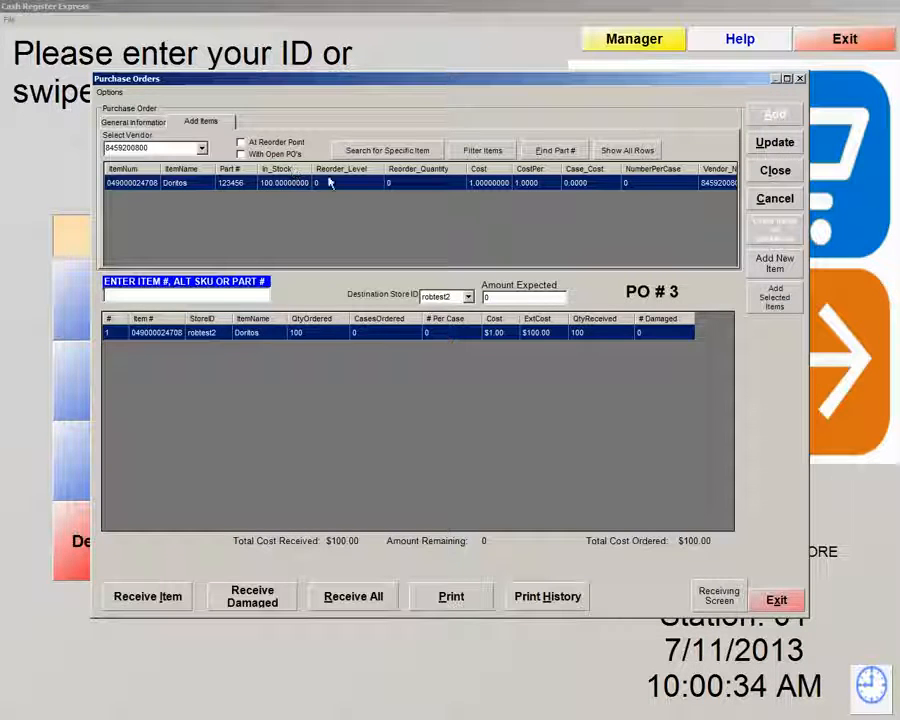
left_click(775, 172)
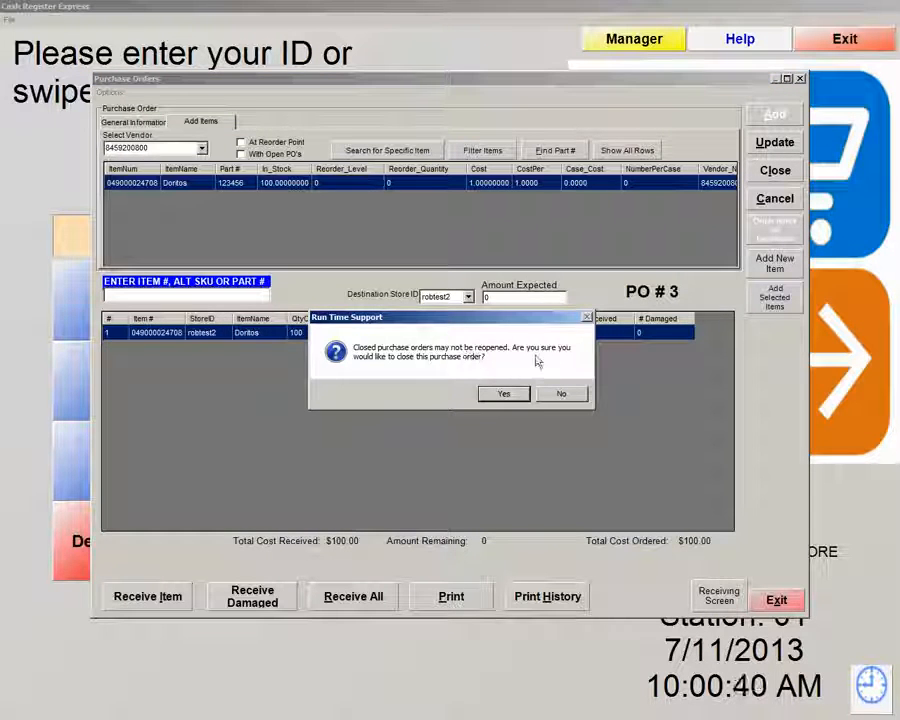
left_click(498, 400)
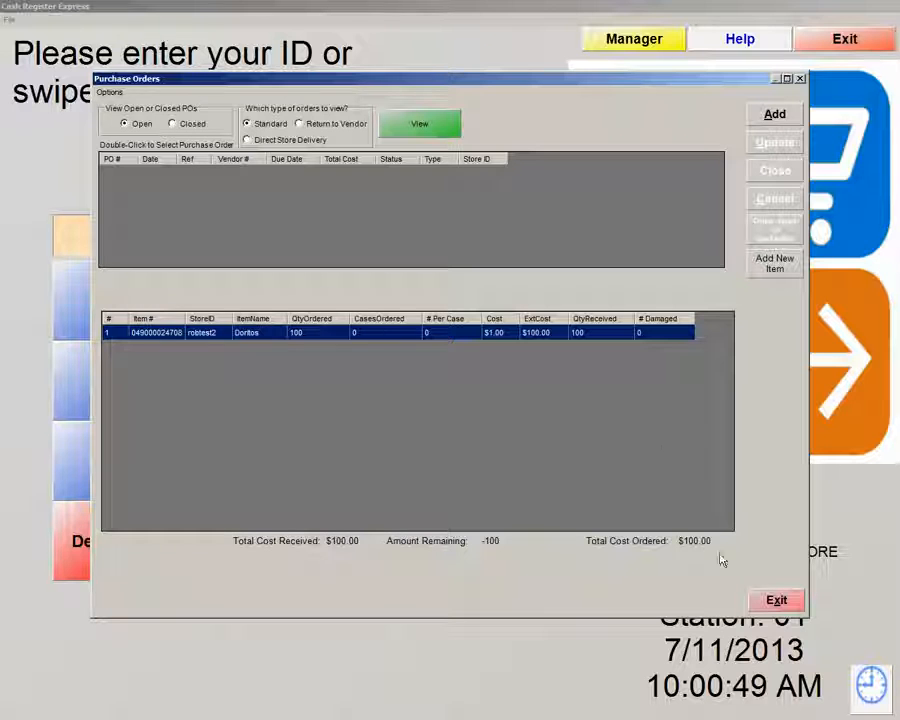
left_click(777, 601)
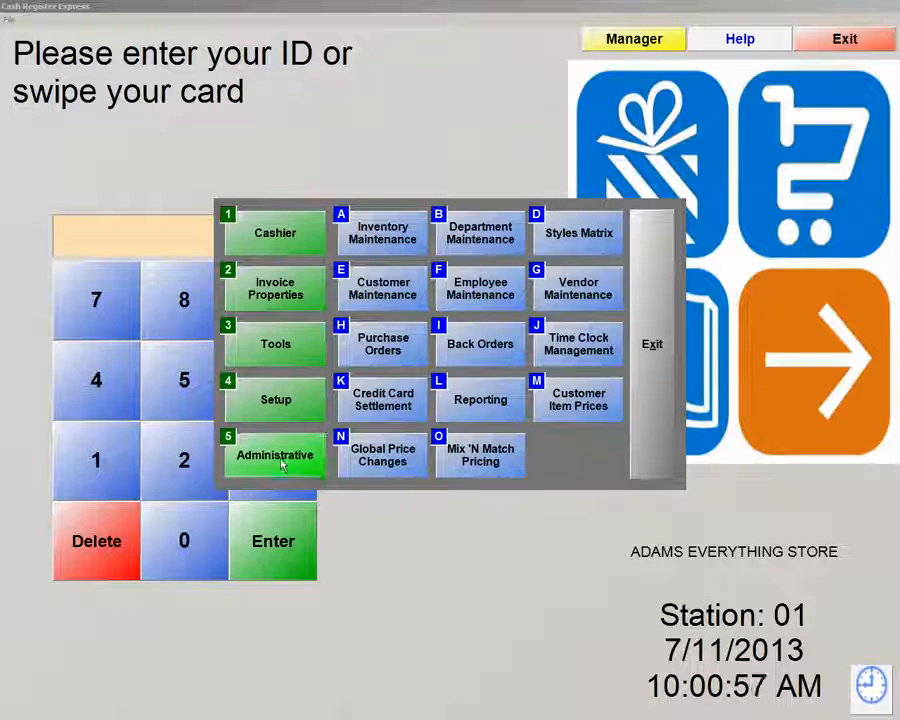
Search inventory for 'd', check the Doritos record shows 200 in stock, then return to the search
left_click(369, 246)
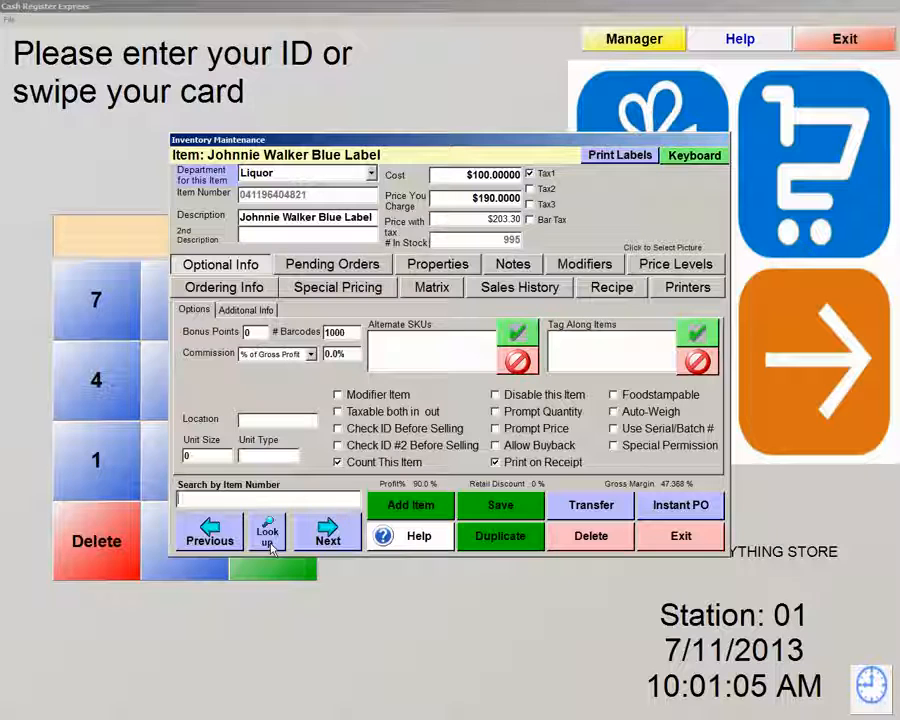
left_click(272, 541)
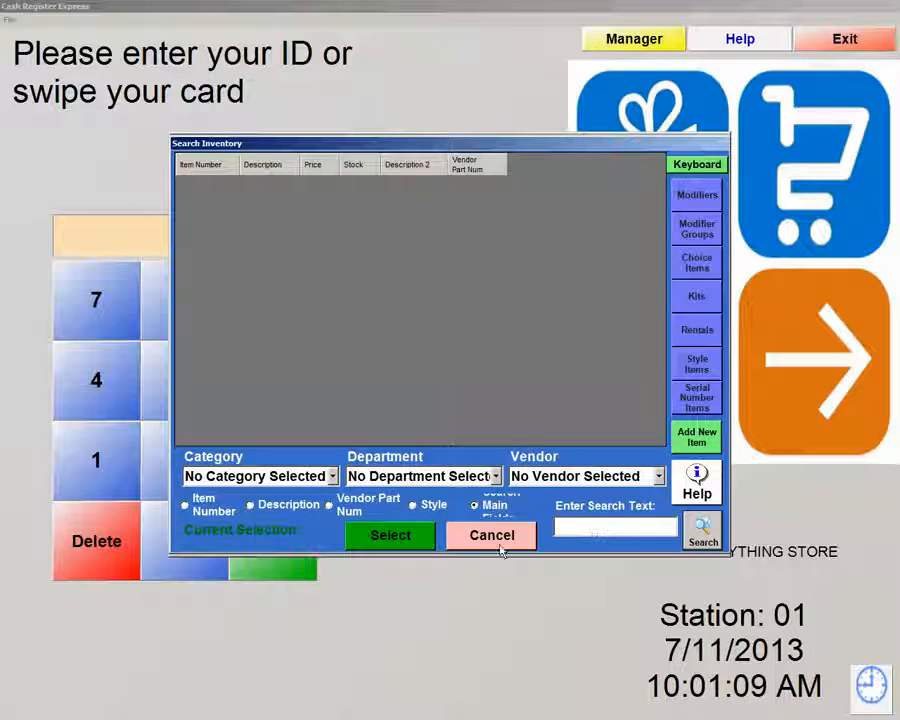
type("dor")
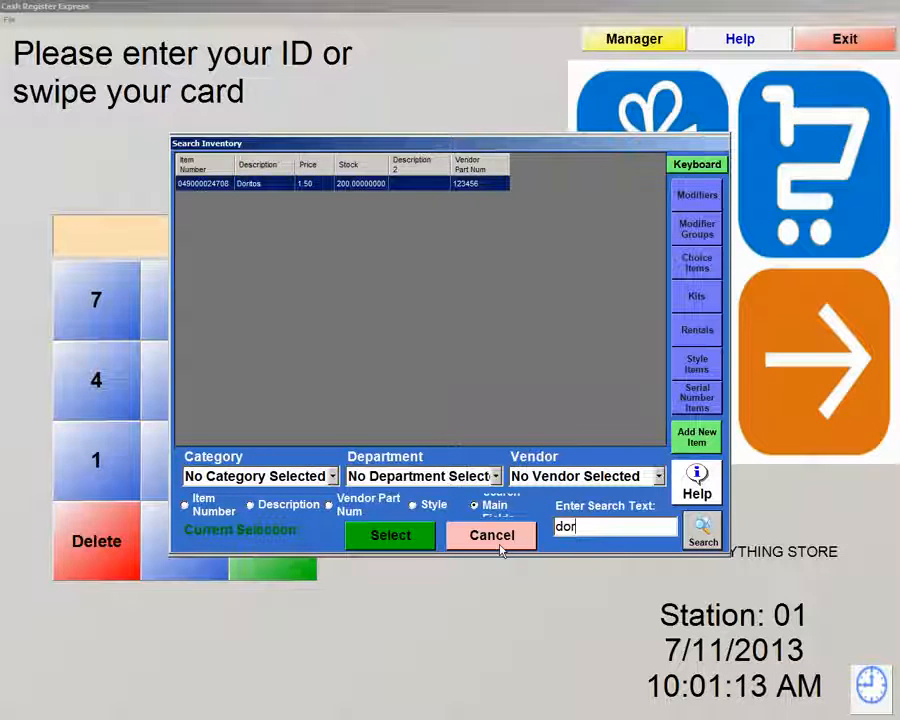
double_click(210, 190)
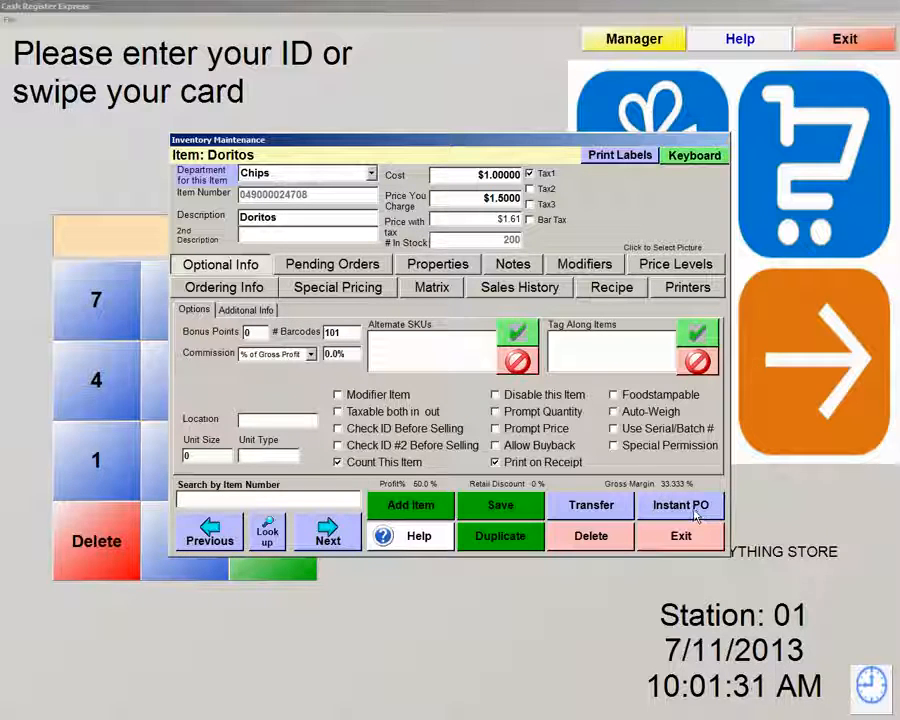
left_click(281, 538)
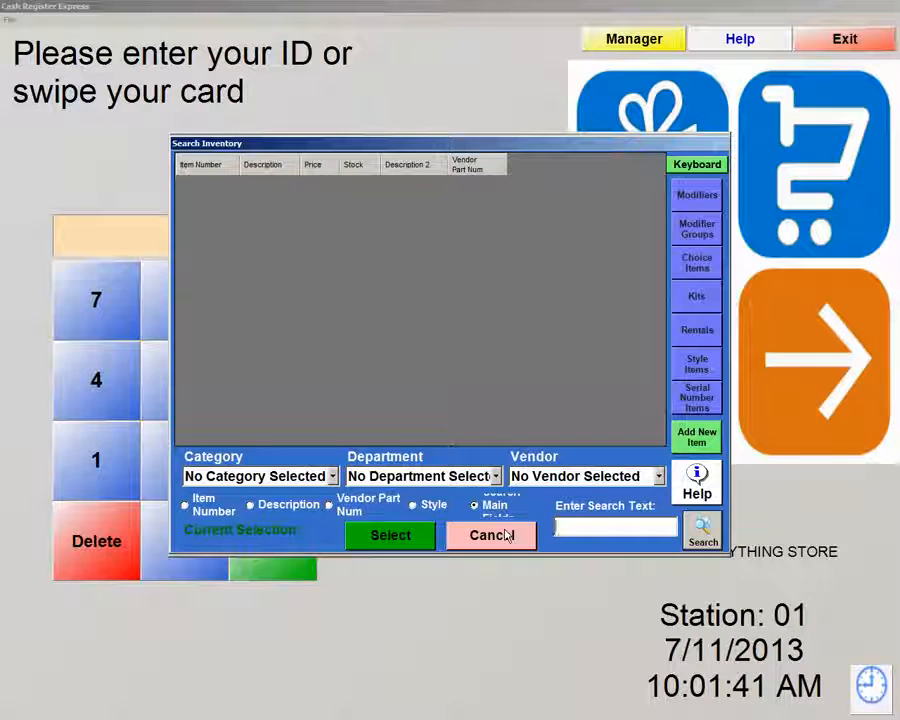
Filter inventory to Candy and open Star burst's record ($0.50 cost, $2.00 price, 95 in stock)
left_click(495, 476)
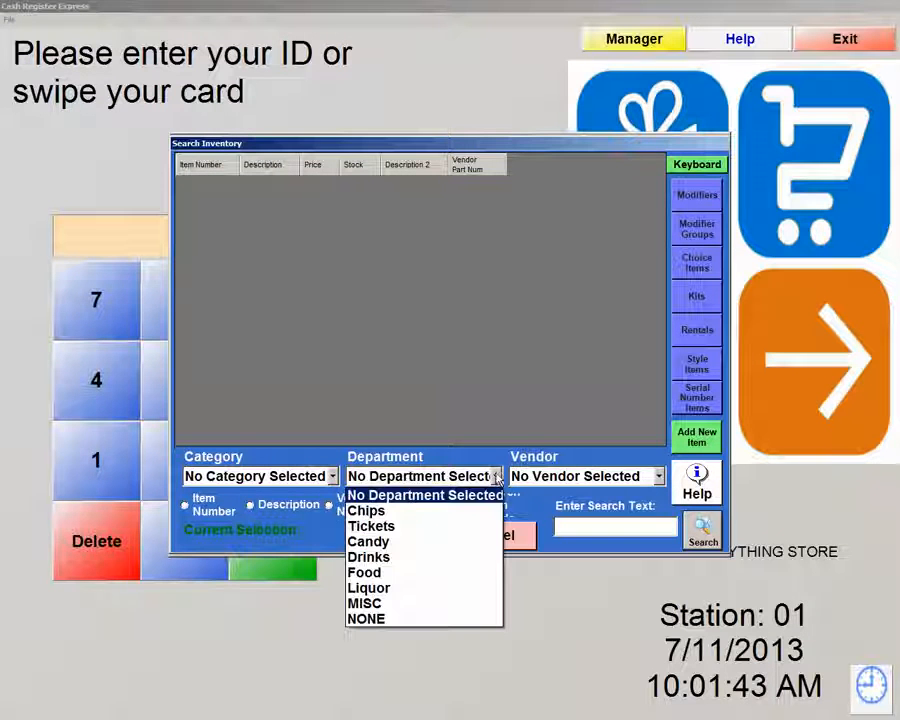
left_click(378, 541)
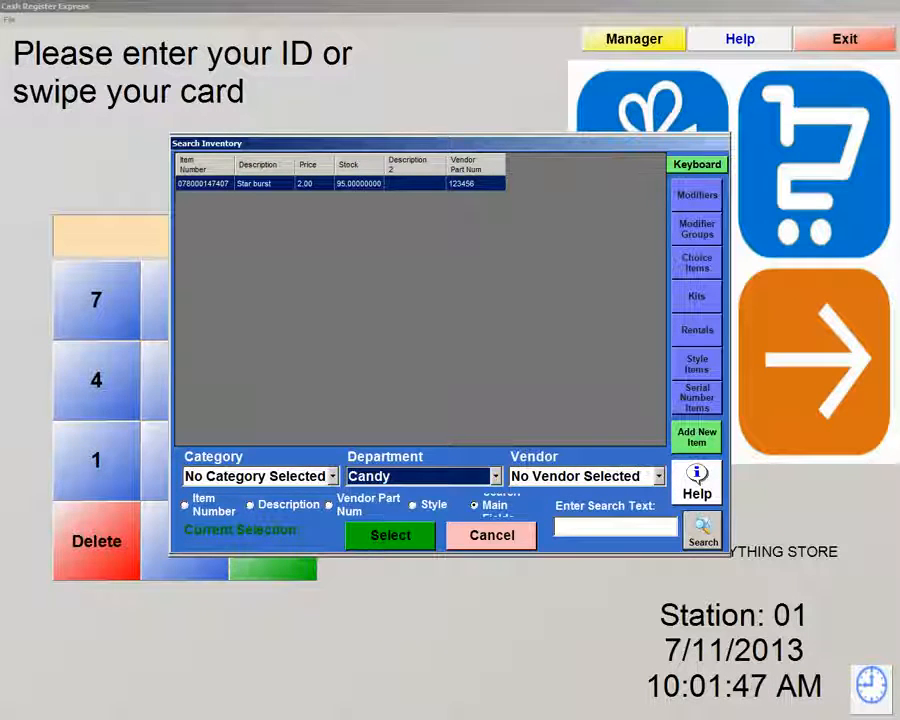
double_click(253, 188)
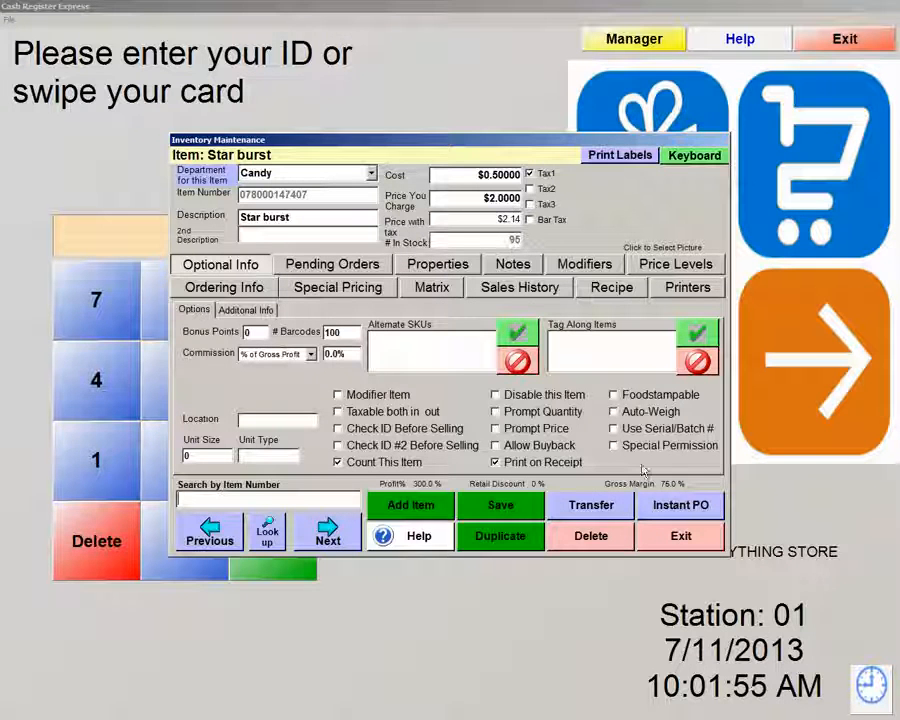
left_click(228, 290)
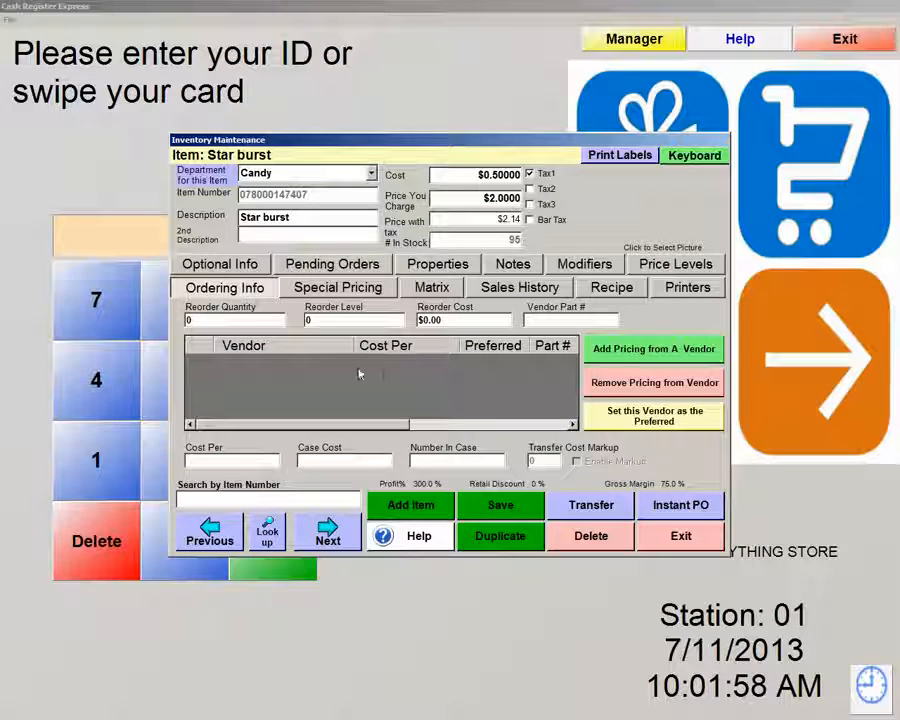
left_click(245, 264)
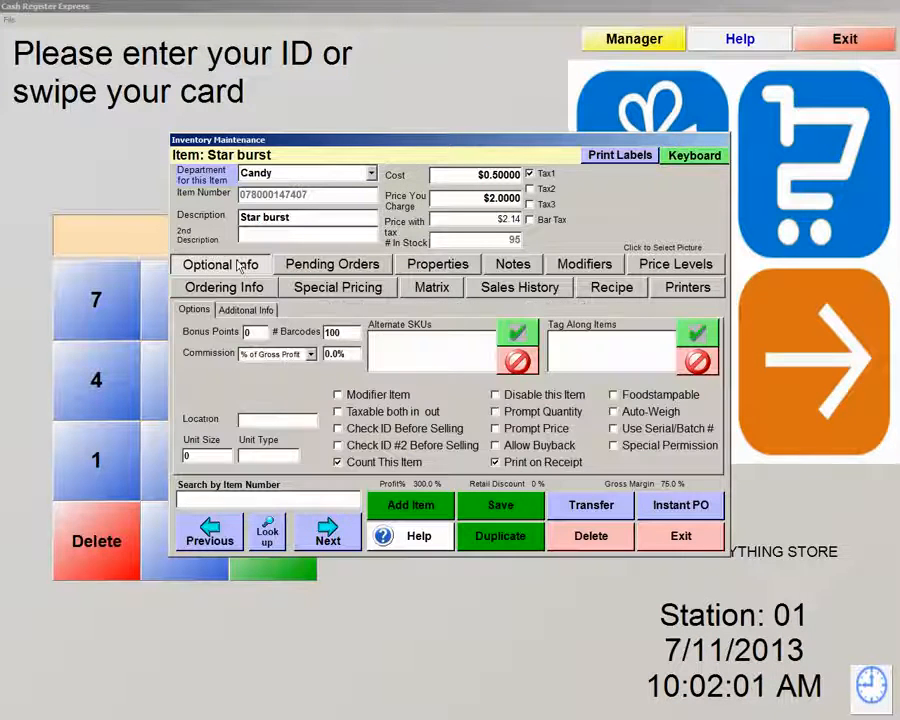
Receive 5 Star burst into stock with an Instant PO
left_click(685, 508)
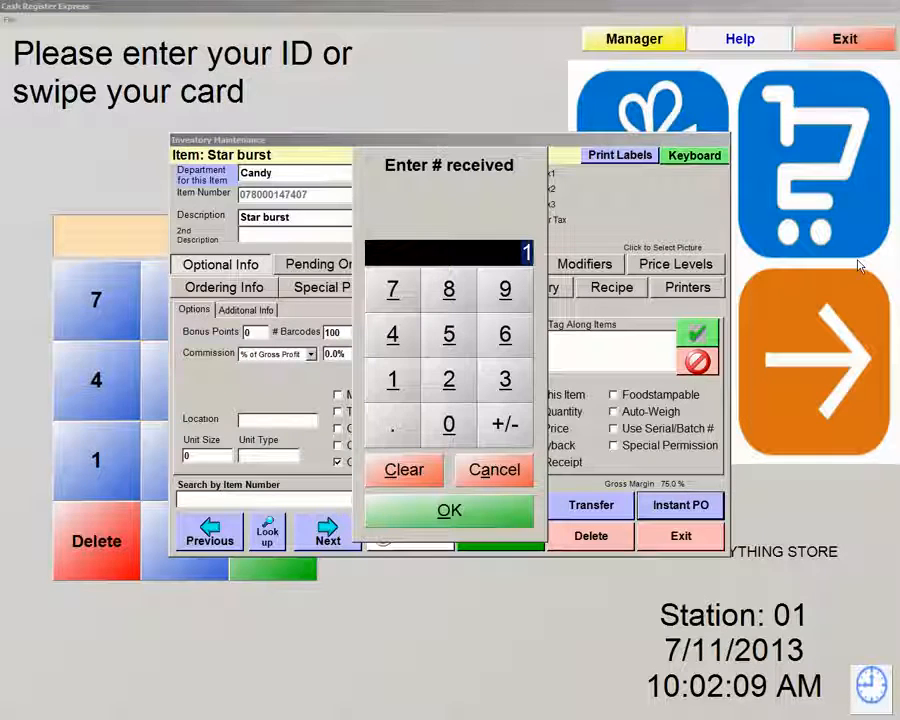
type("5")
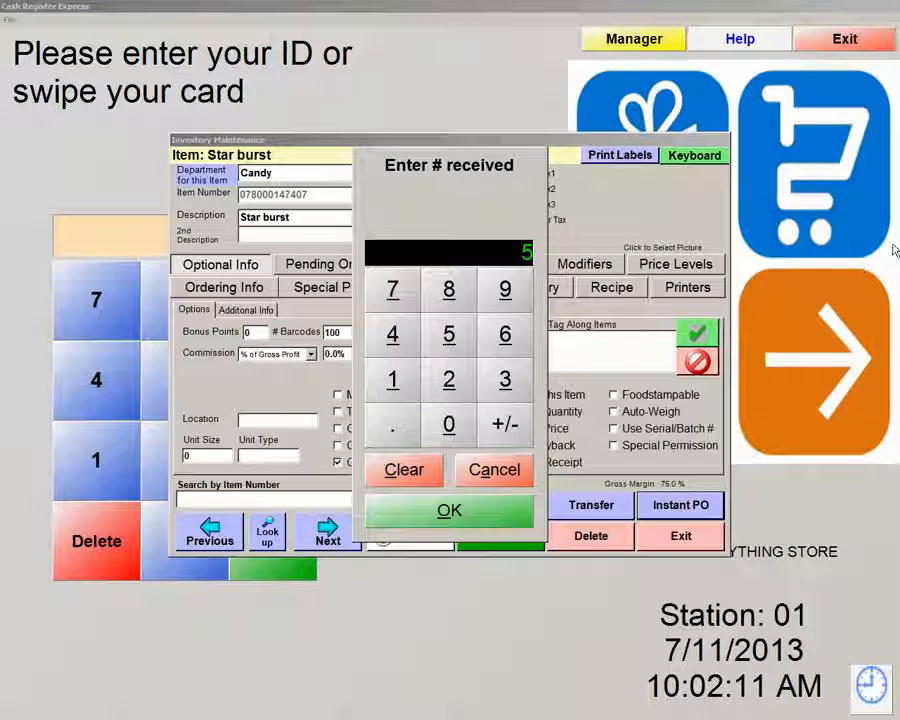
left_click(470, 521)
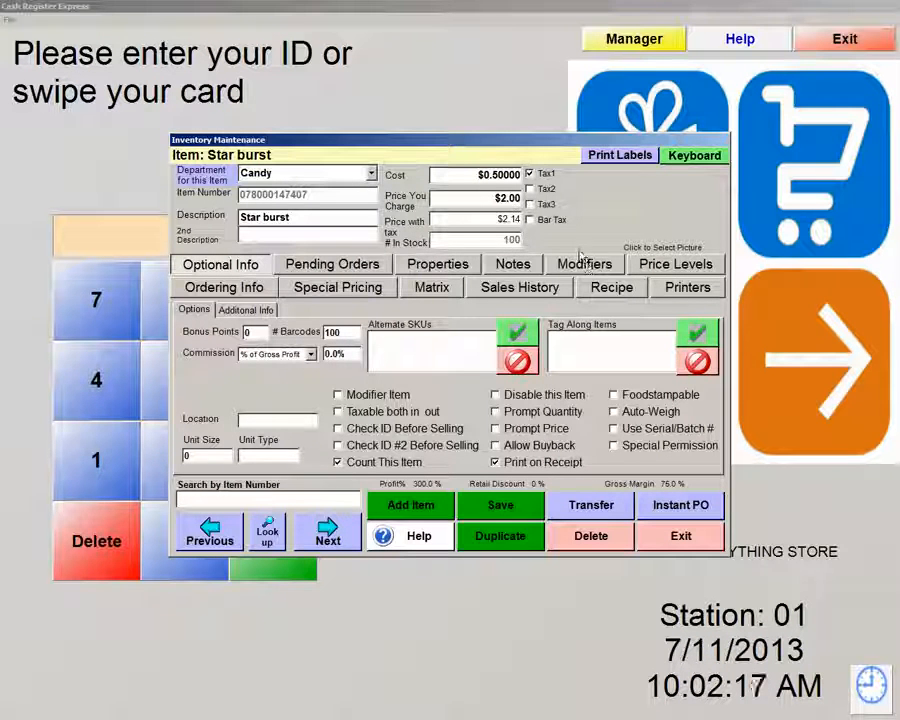
Remove 50 Star burst with a second Instant PO of -50, leaving 50, and close the record
left_click(684, 505)
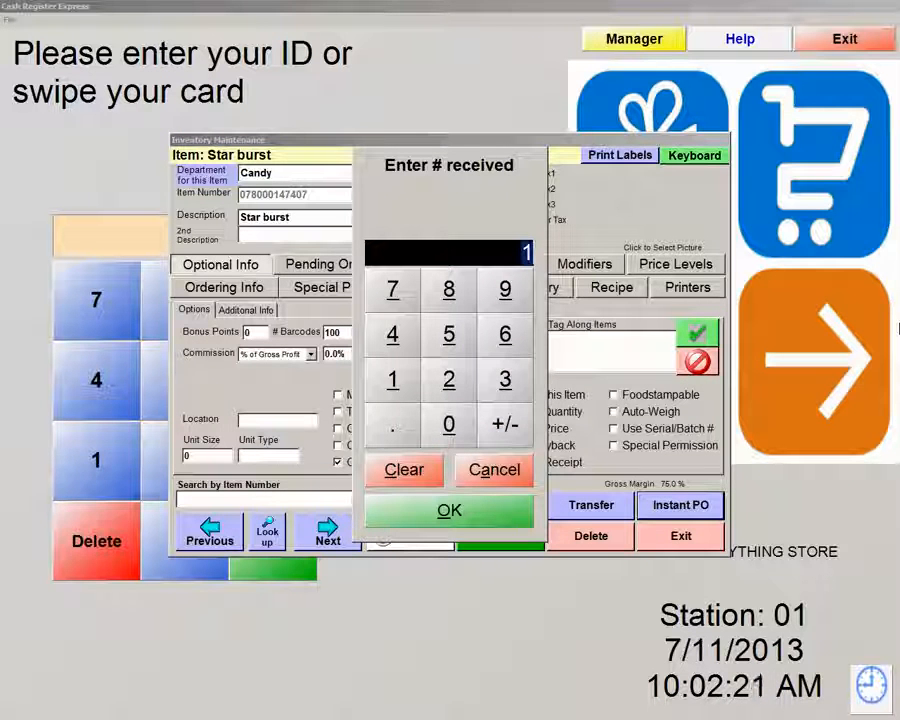
type("-5")
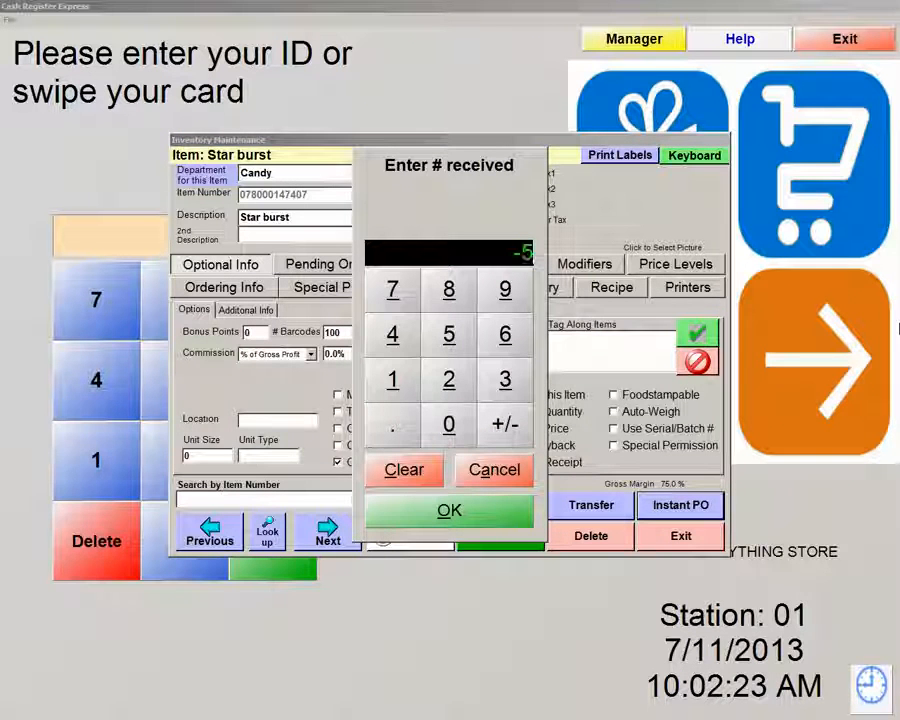
type("0")
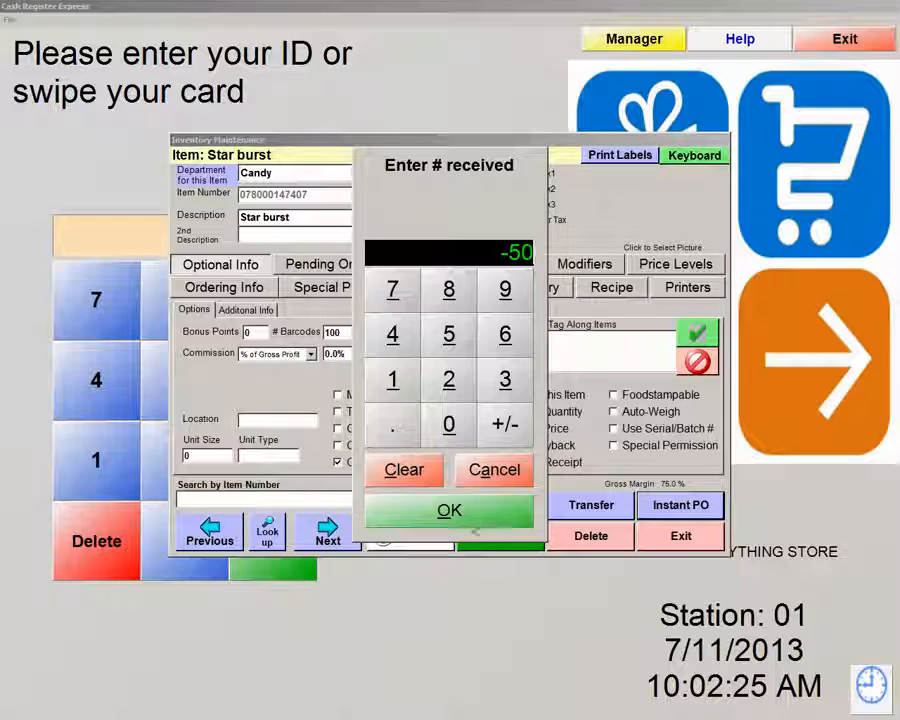
left_click(474, 518)
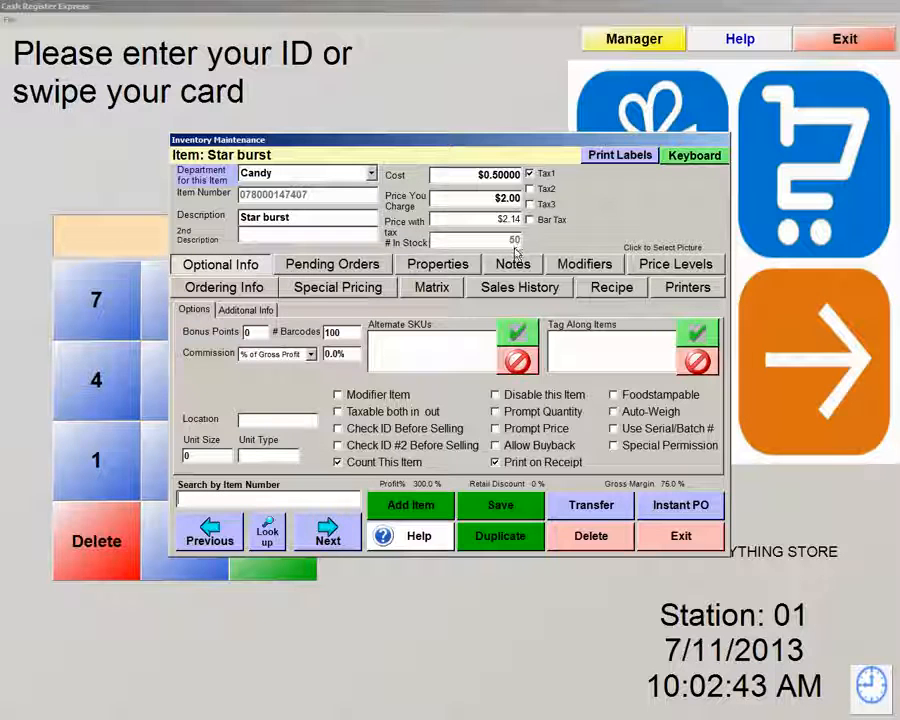
left_click(683, 538)
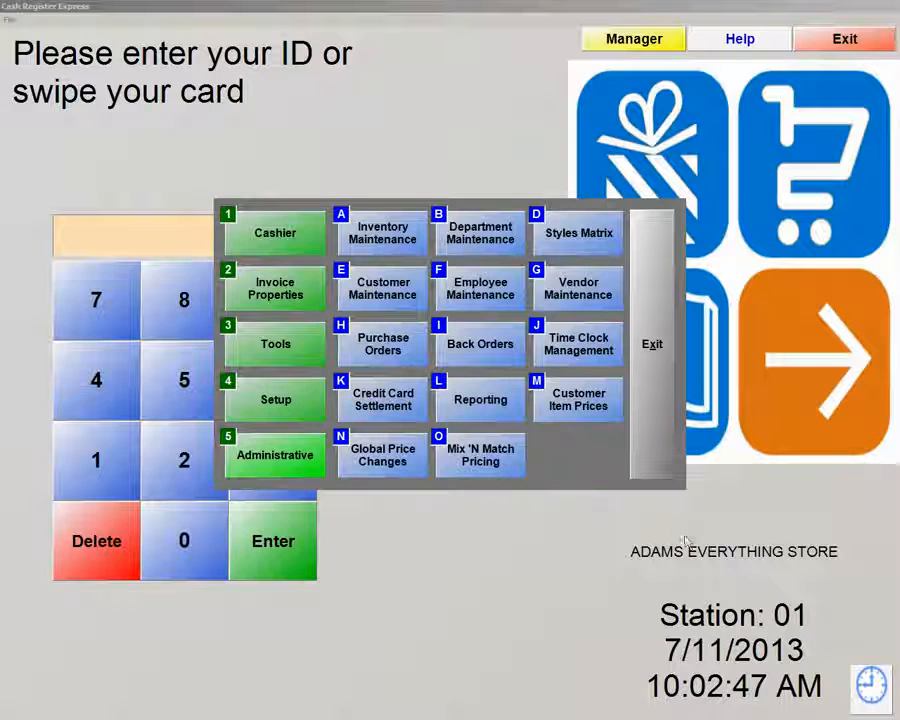
Turn on 'Require description for Instant POs' in the Setup Screen's Inventory settings and save
left_click(265, 405)
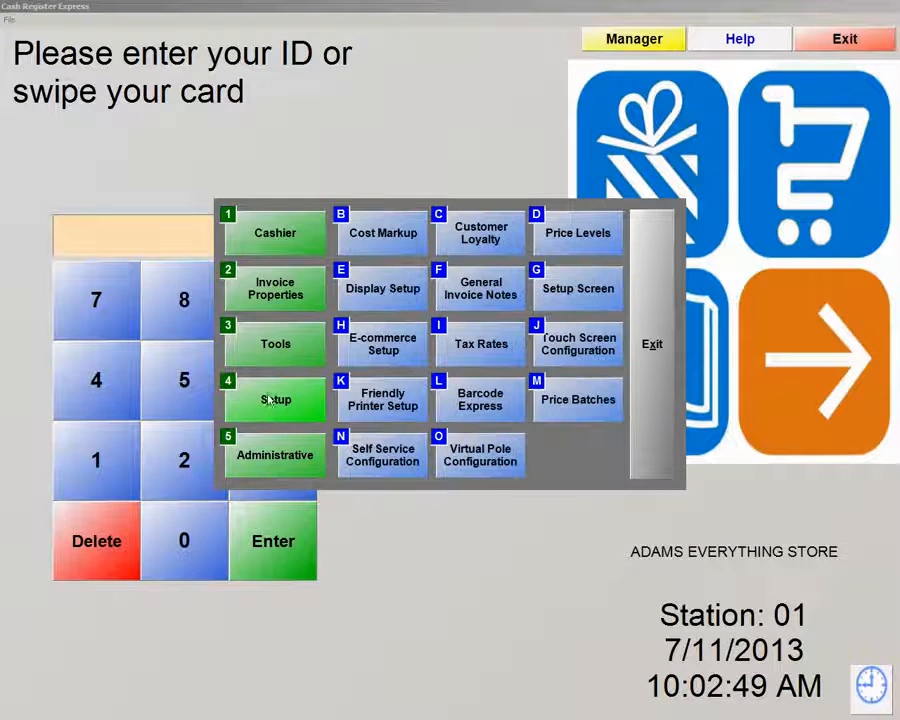
left_click(591, 297)
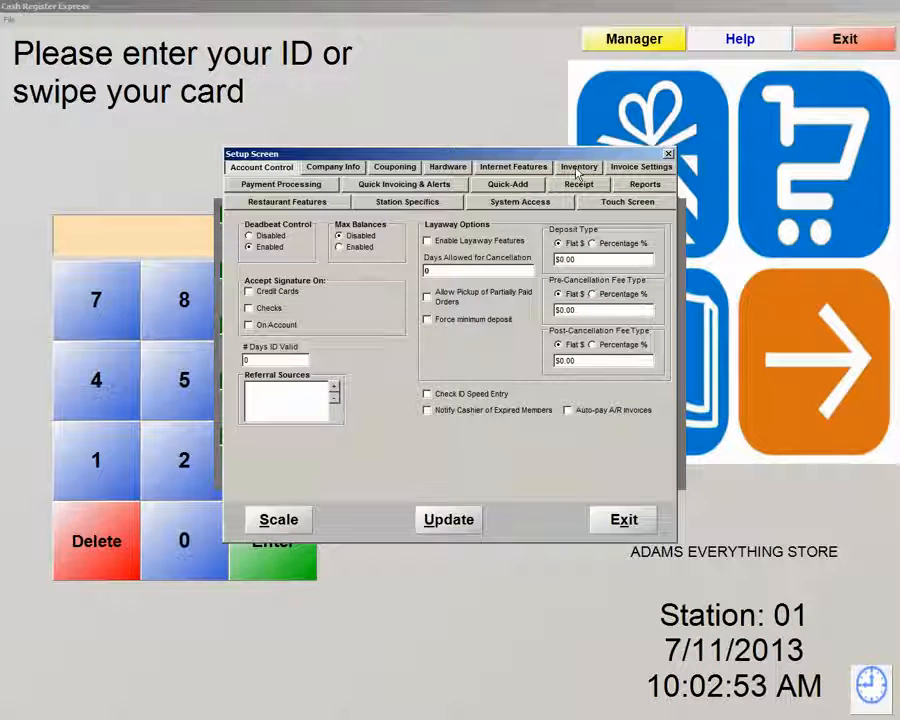
left_click(578, 168)
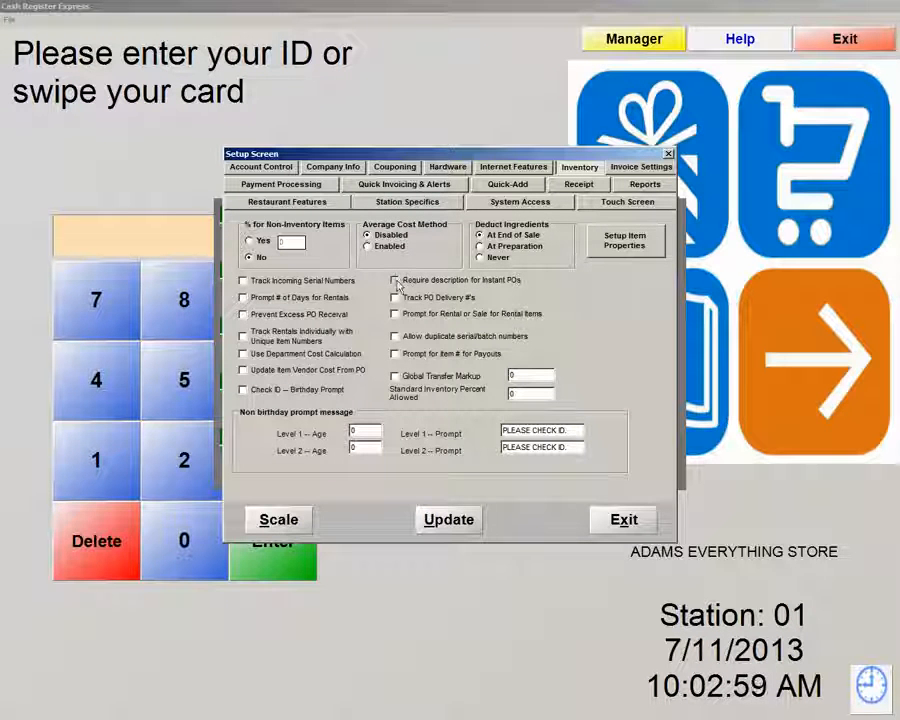
left_click(395, 281)
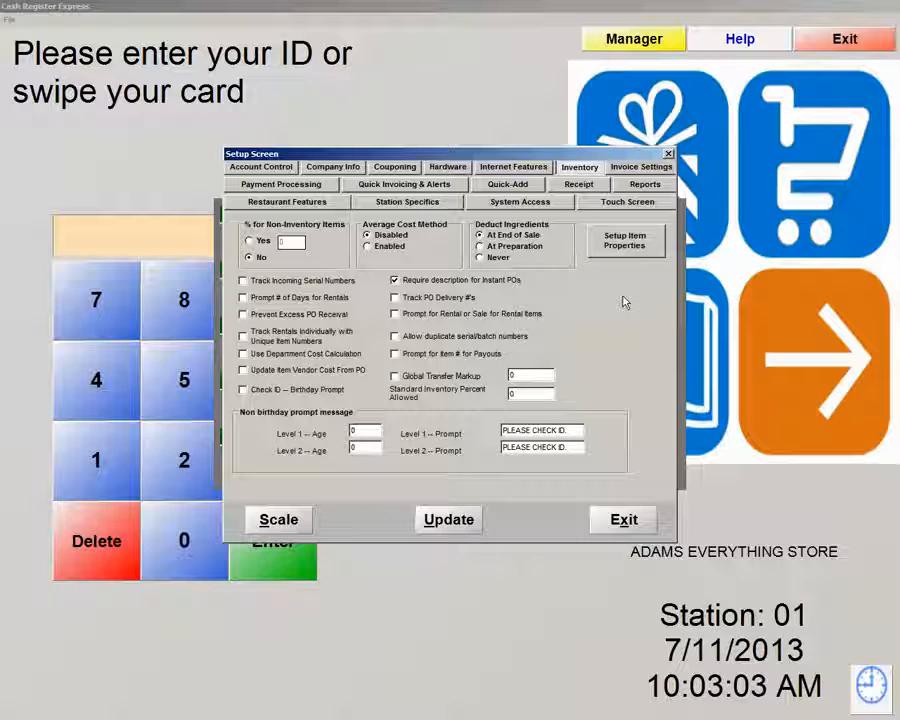
left_click(447, 525)
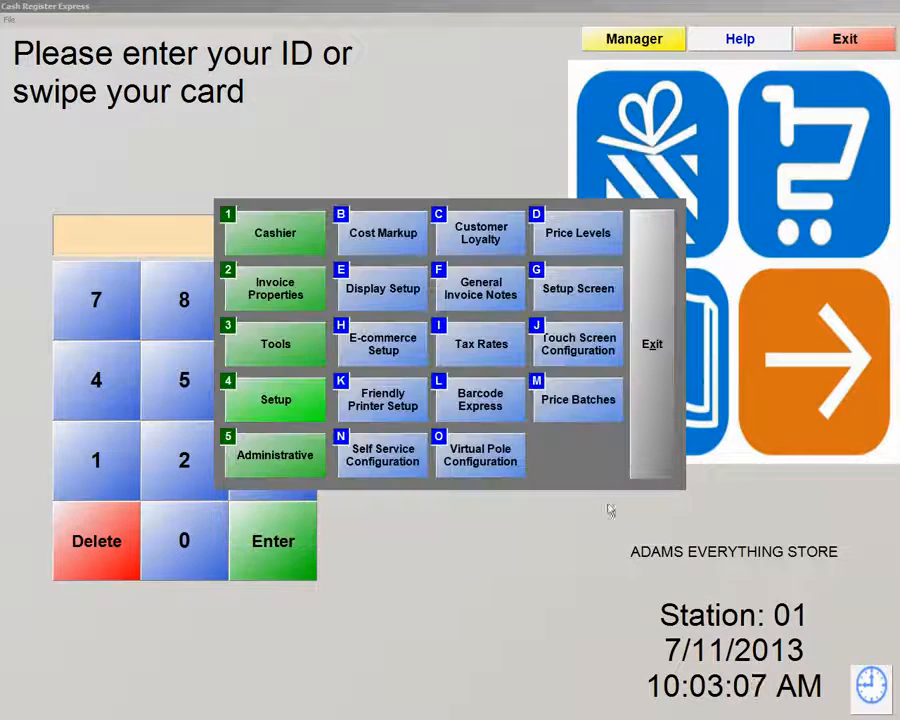
Search inventory for 'star' and open the Star burst item record
left_click(268, 459)
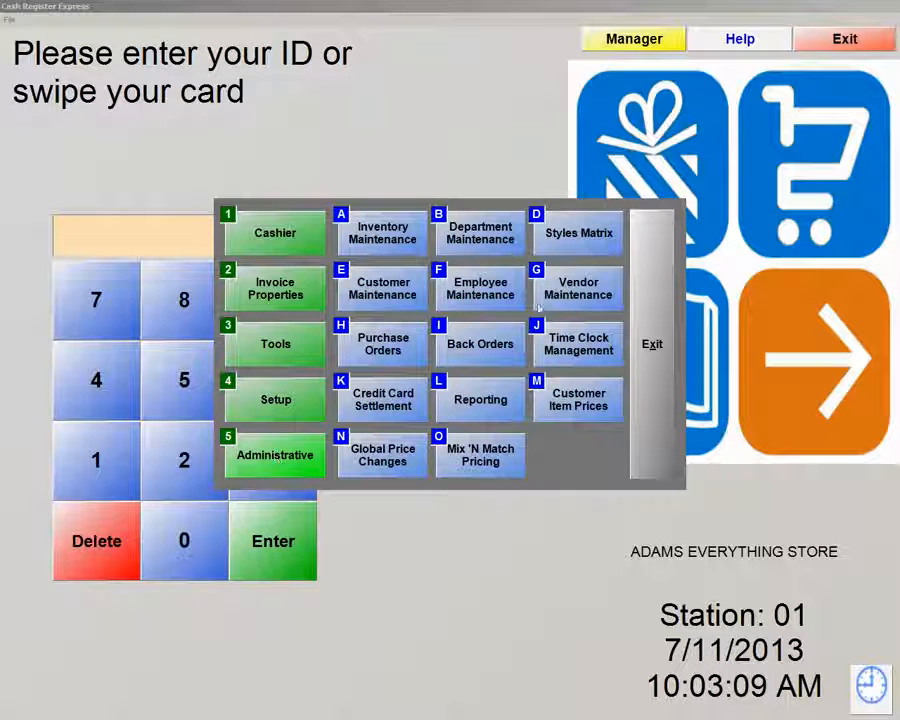
left_click(372, 236)
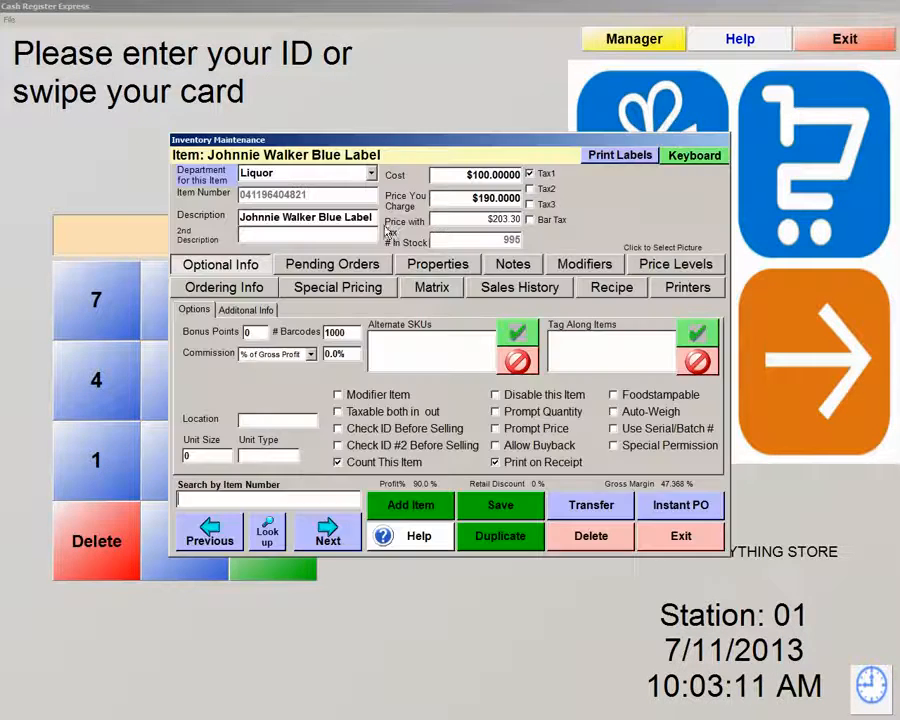
left_click(267, 531)
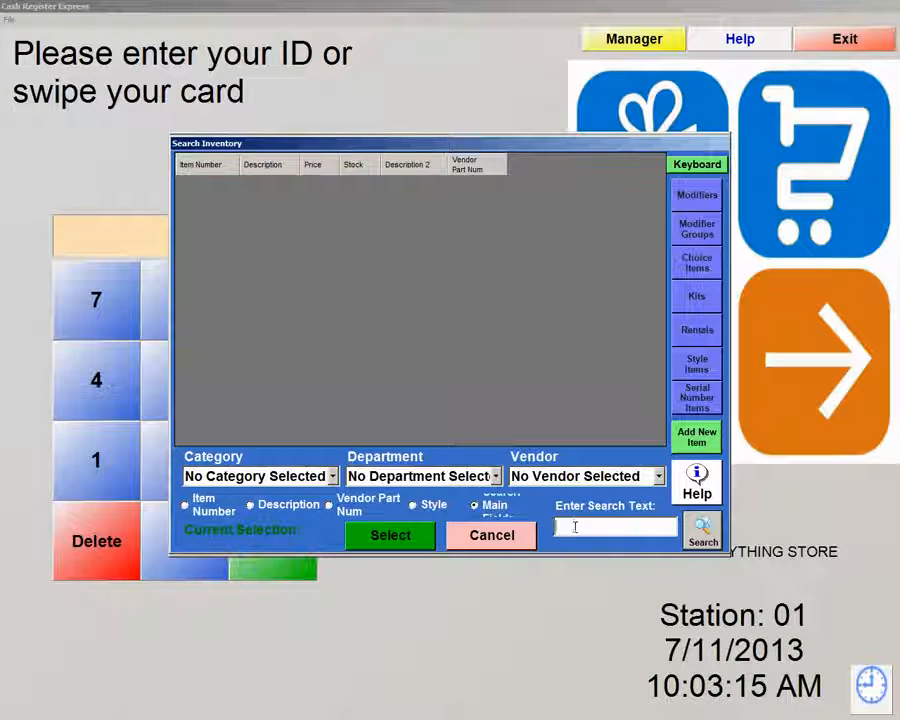
type("star")
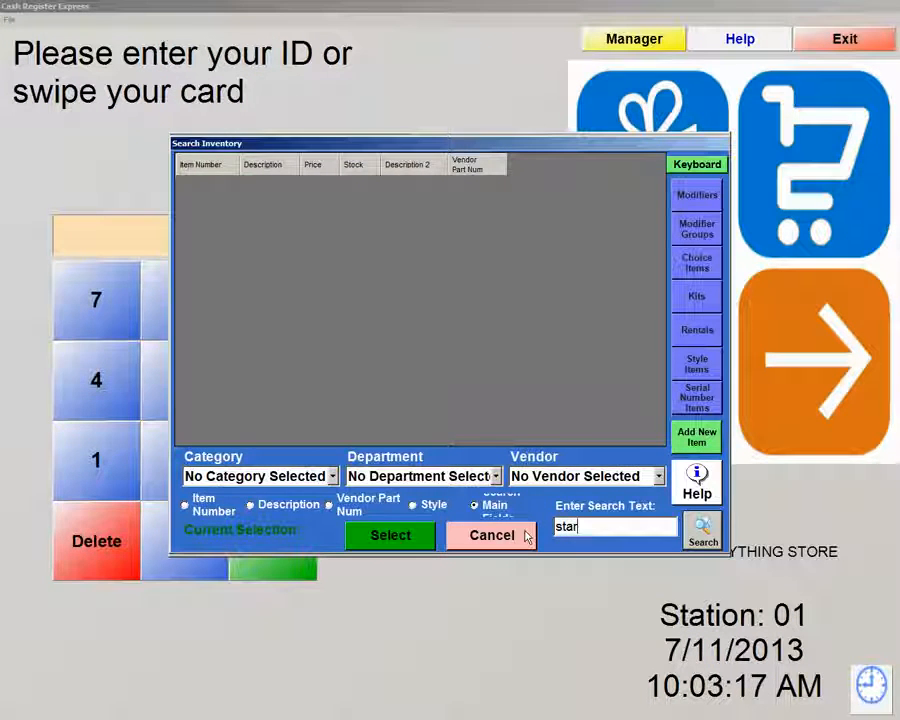
key("Return")
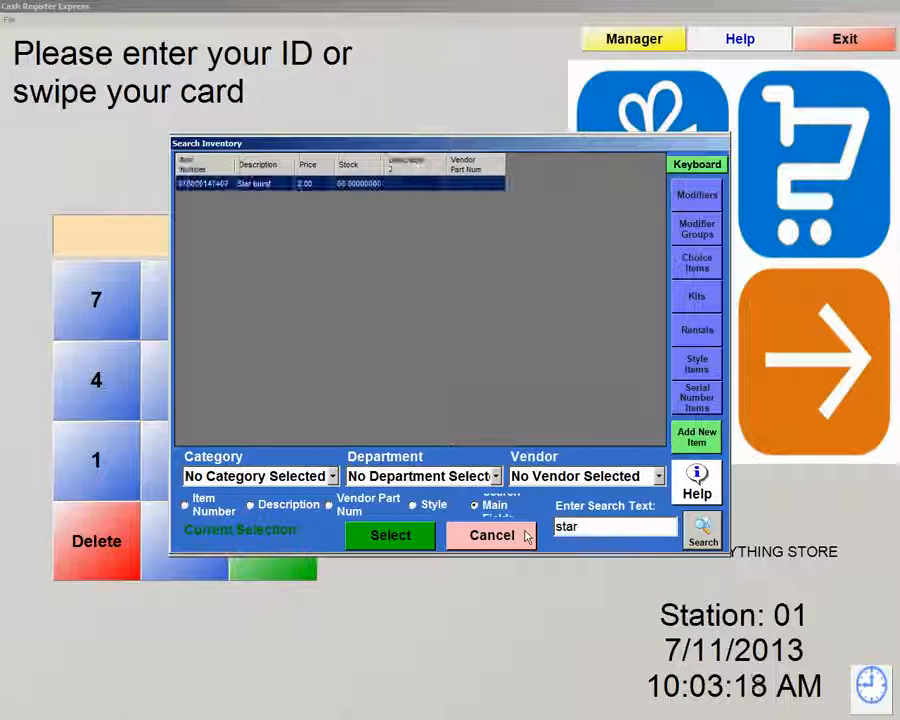
double_click(267, 185)
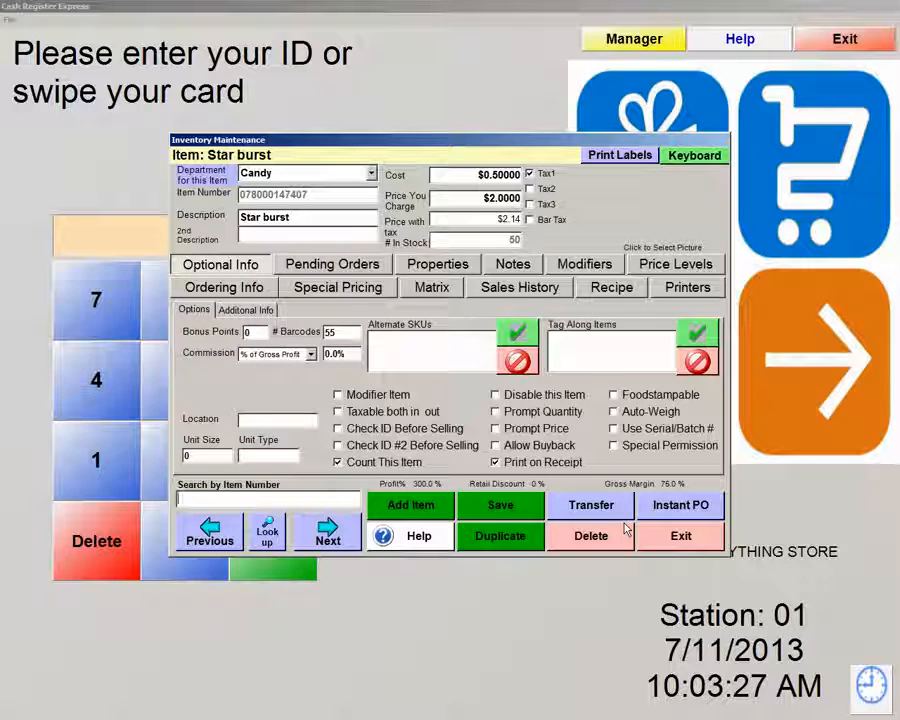
Add 50 Star burst with an Instant PO described as 'Received Inventory'
left_click(708, 512)
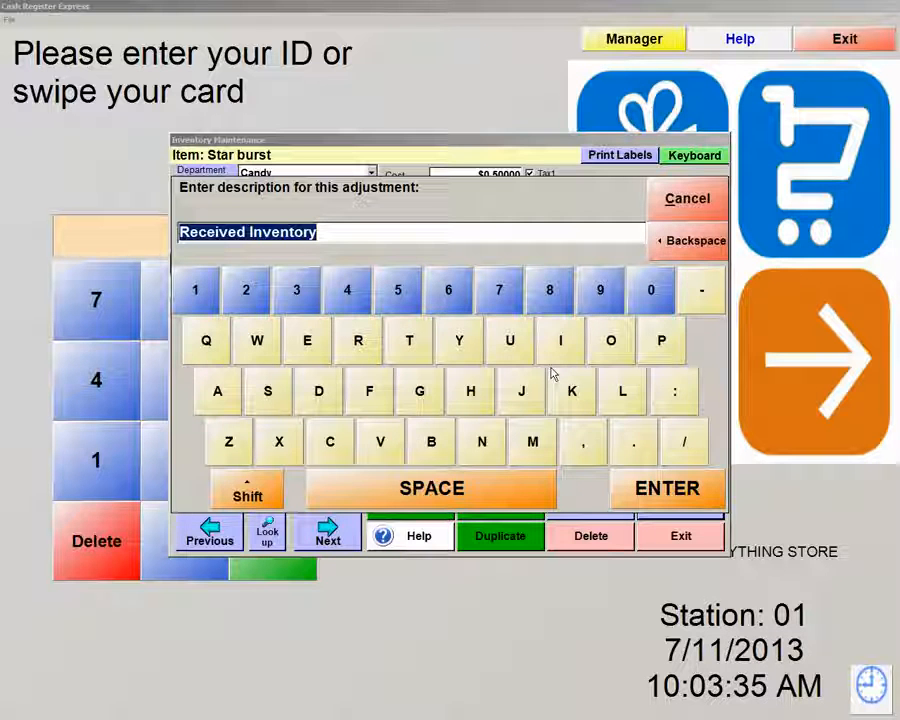
left_click(691, 487)
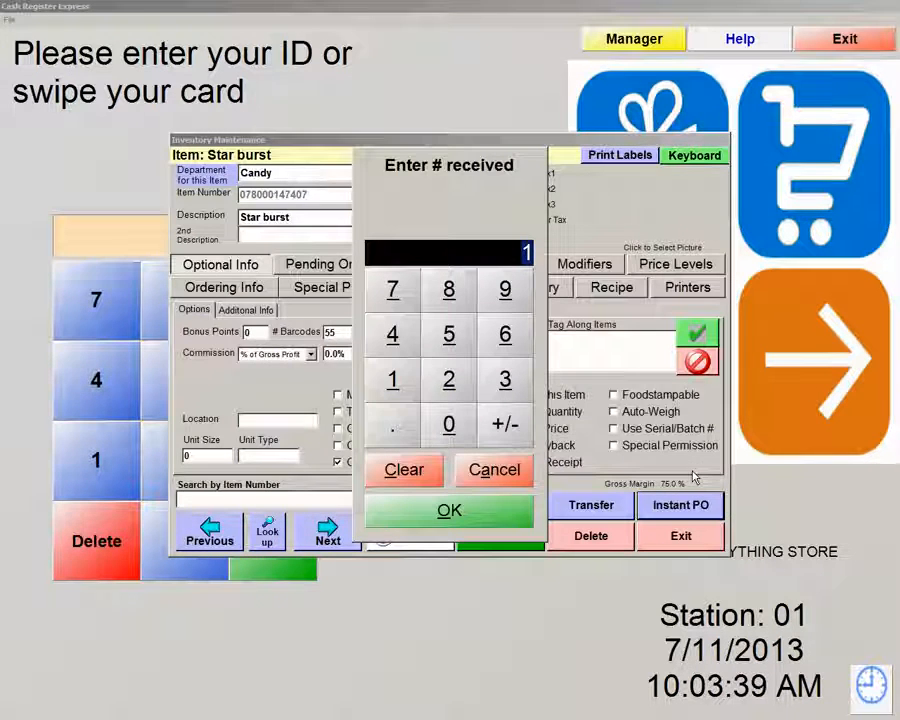
type("50")
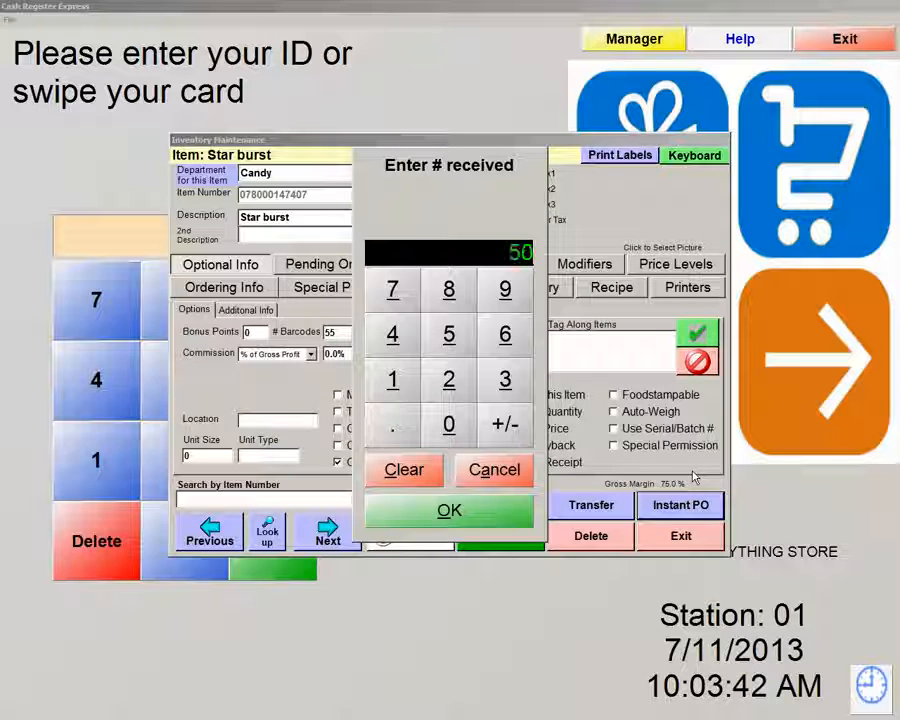
left_click(492, 509)
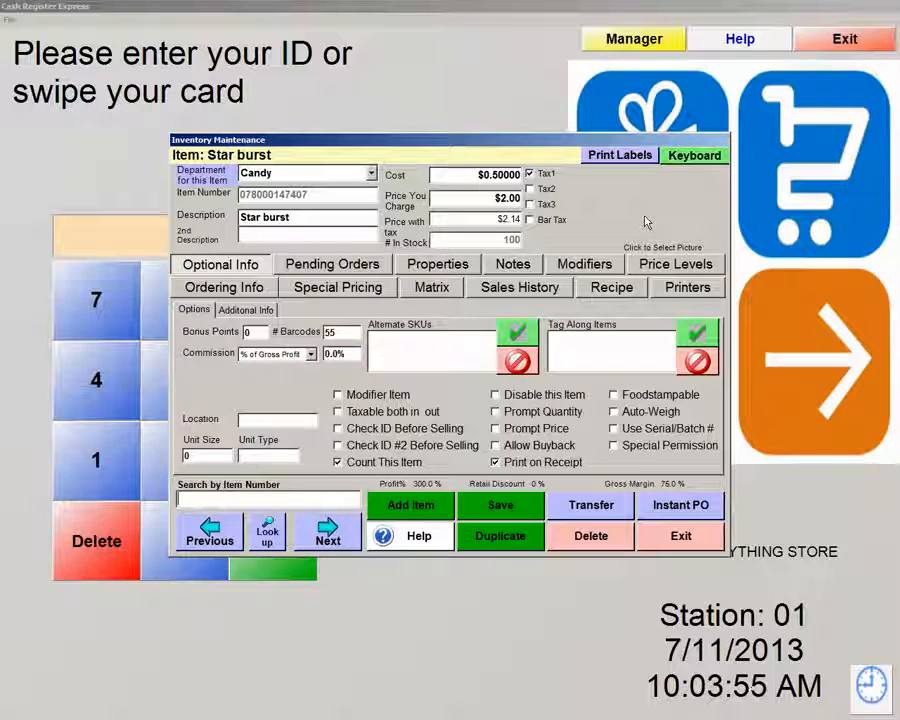
Remove 50 Star burst with an Instant PO described as 'Damaged', then close the record
left_click(685, 506)
key("BackSpace")
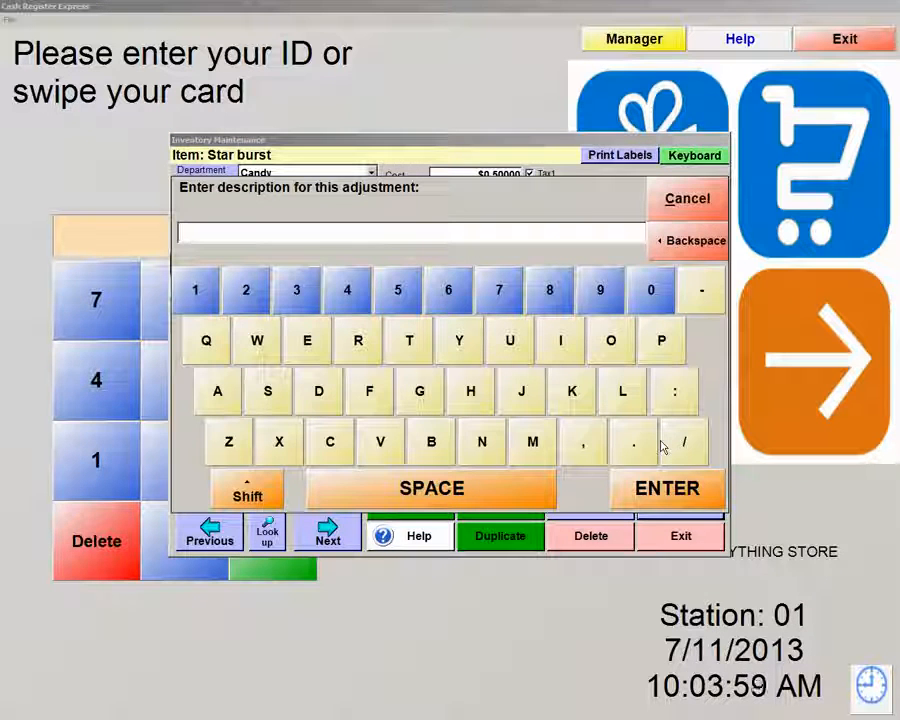
type("Damaged")
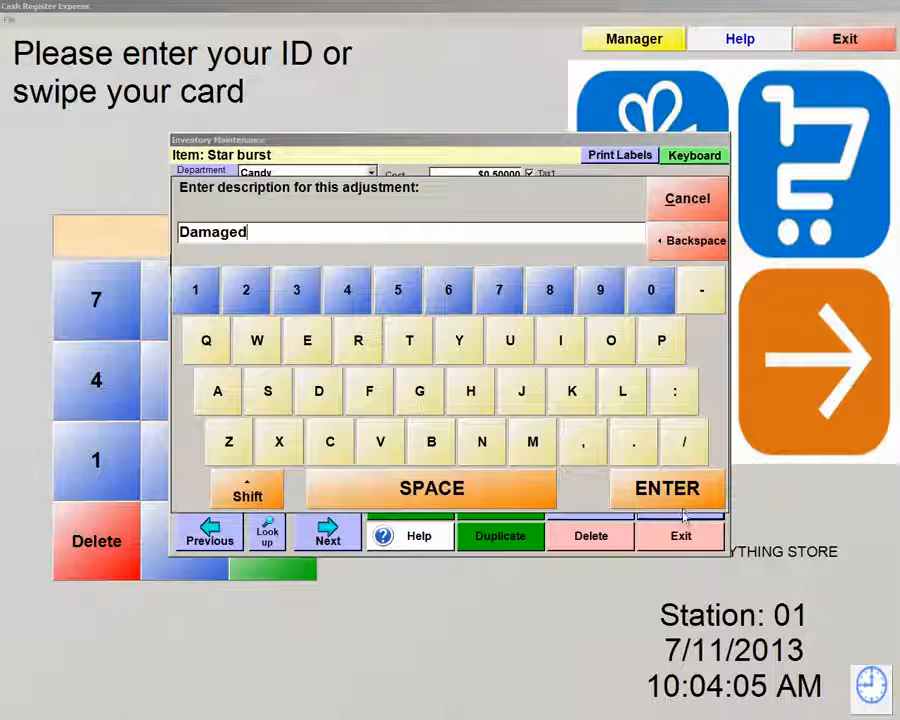
left_click(680, 508)
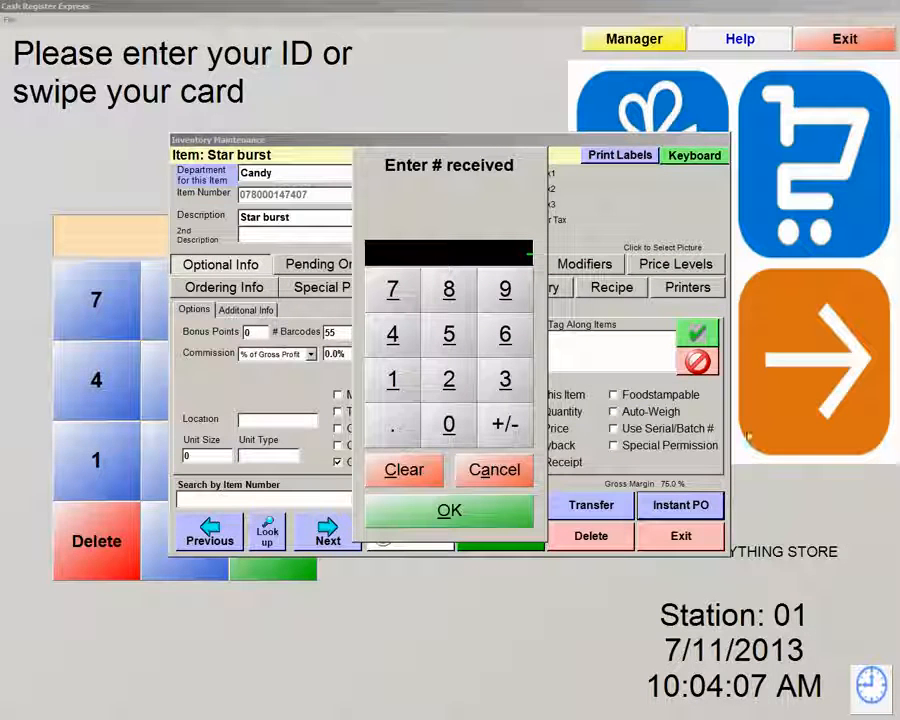
type("-50")
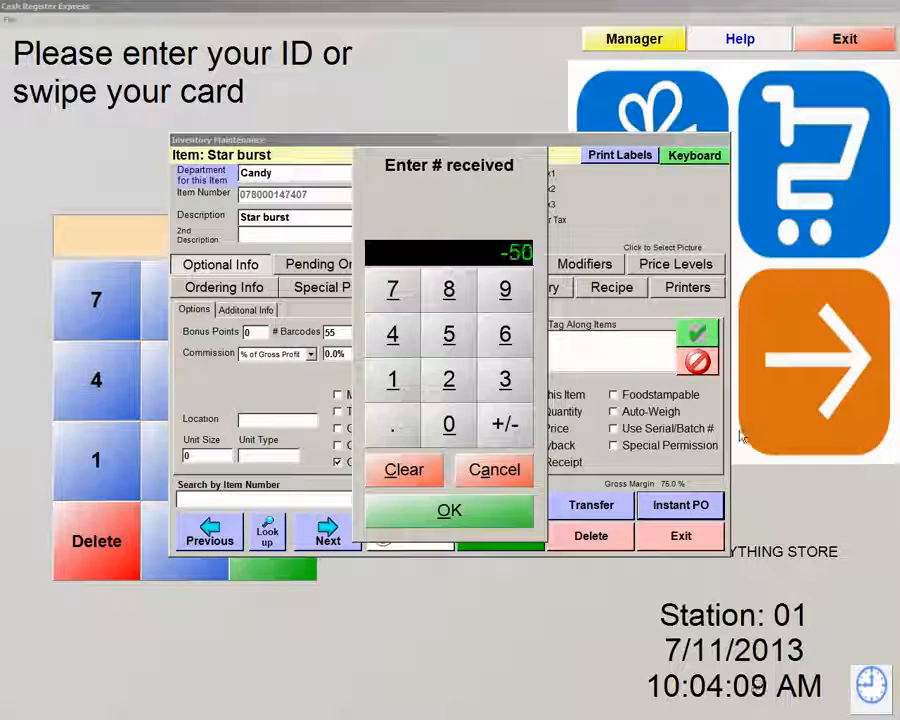
left_click(430, 522)
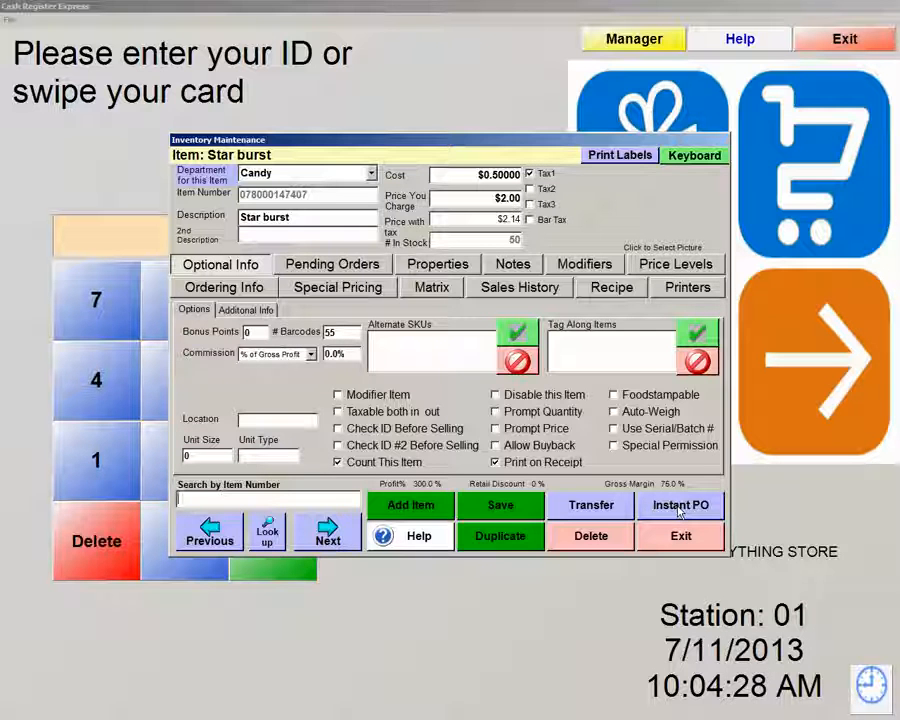
left_click(679, 537)
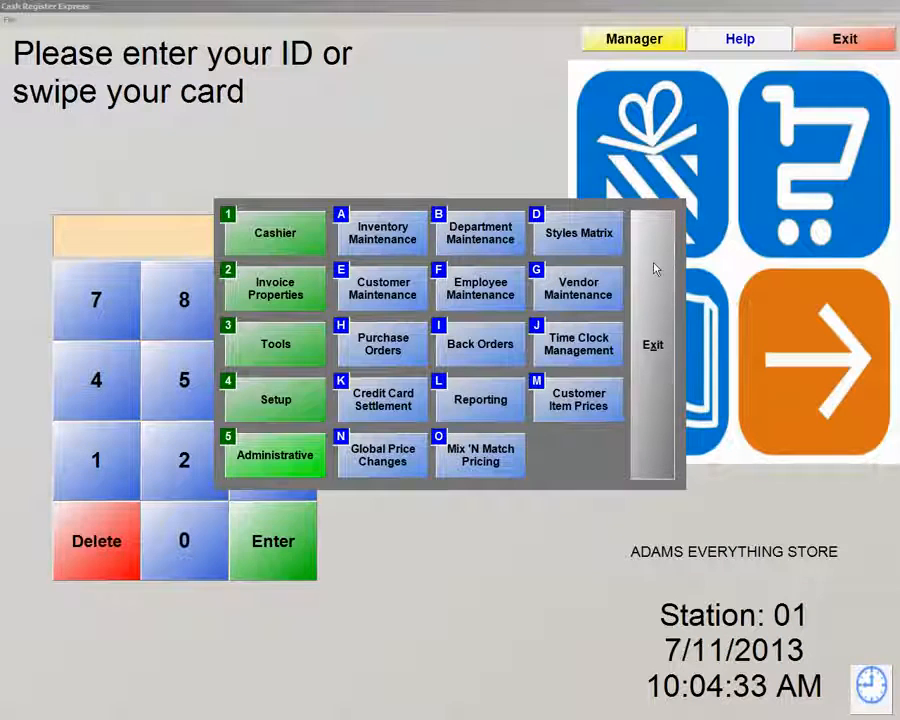
Start Backup Database from File > Database Maintenance, entering the administrator password and confirming cards are settled
left_click(652, 268)
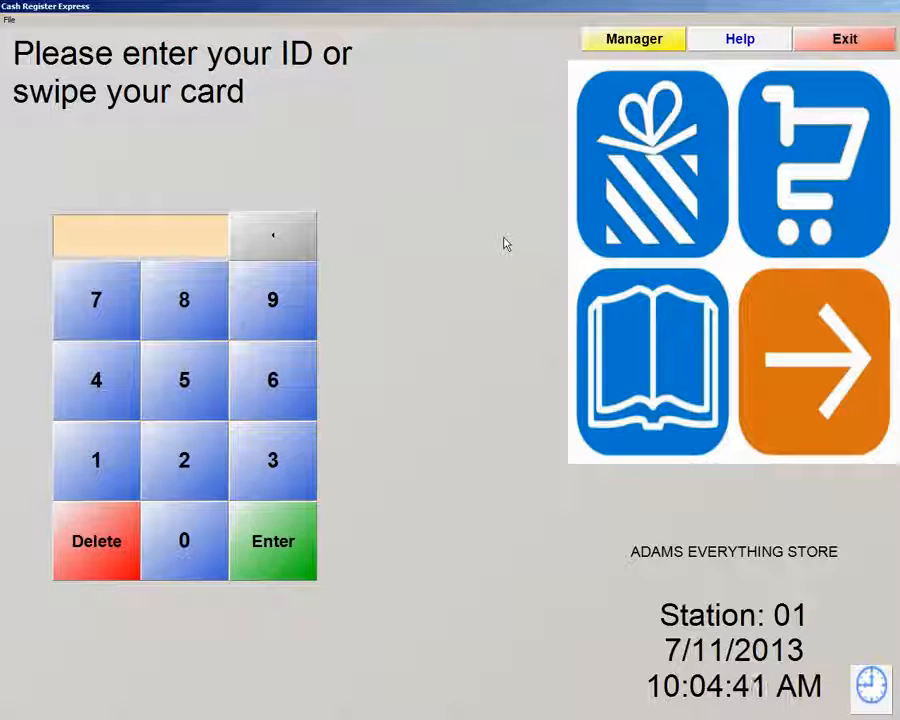
left_click(10, 20)
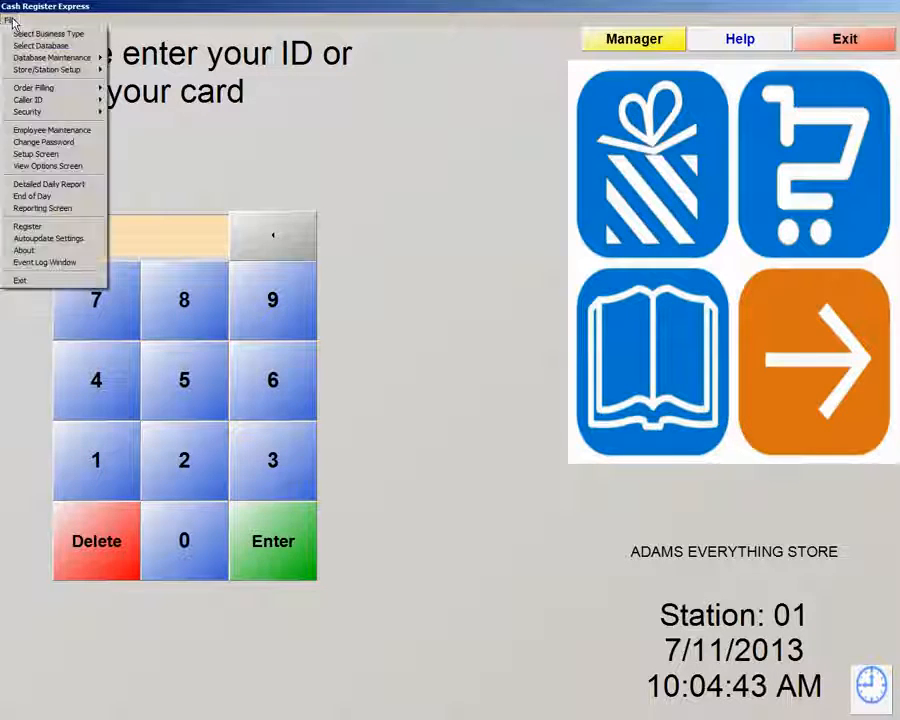
mouse_move(25, 60)
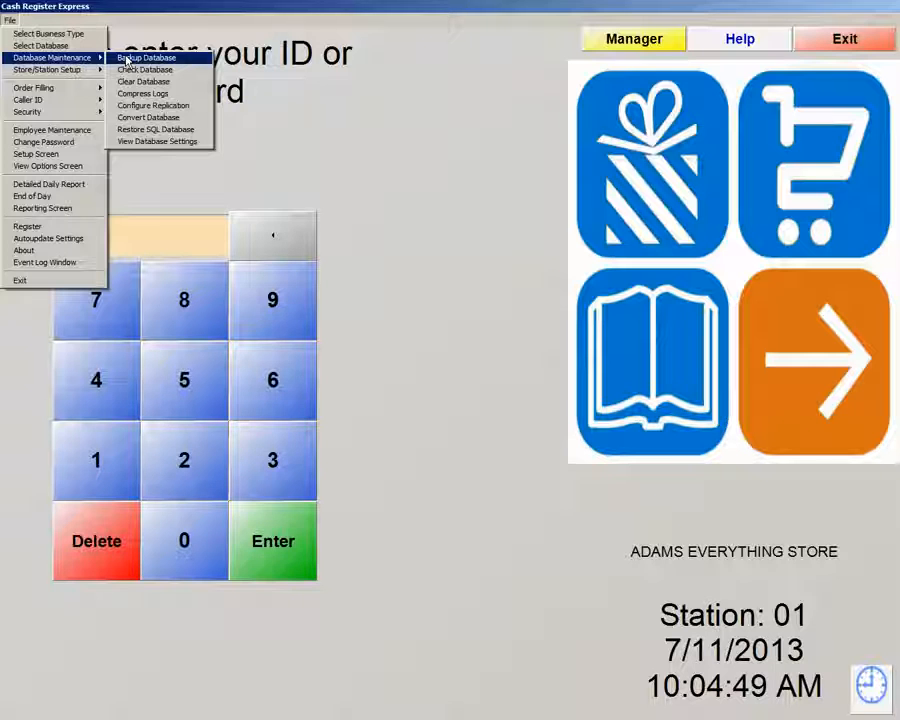
left_click(127, 59)
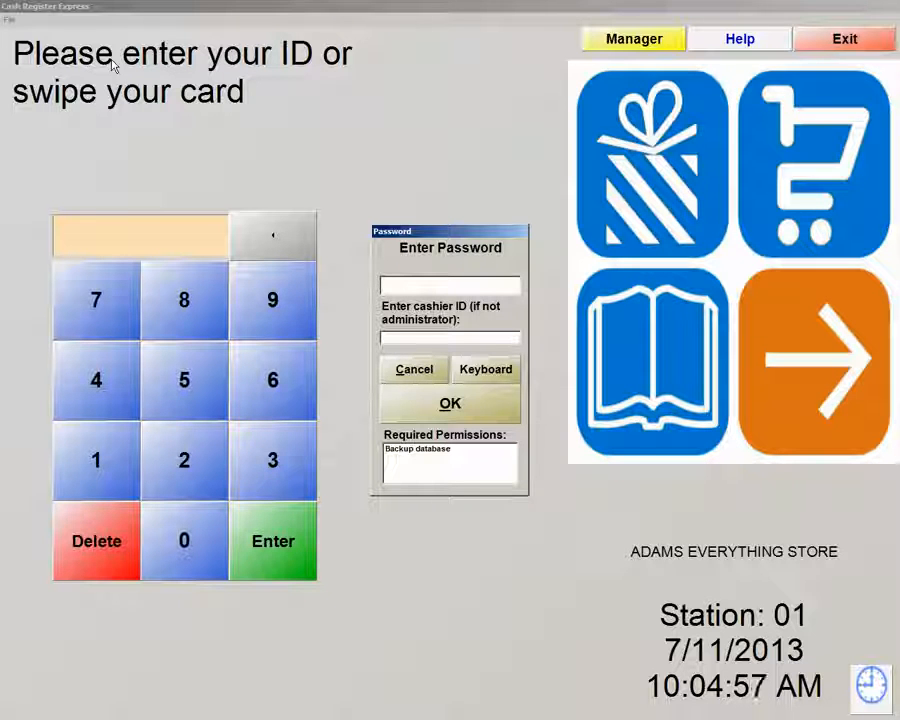
type("admin")
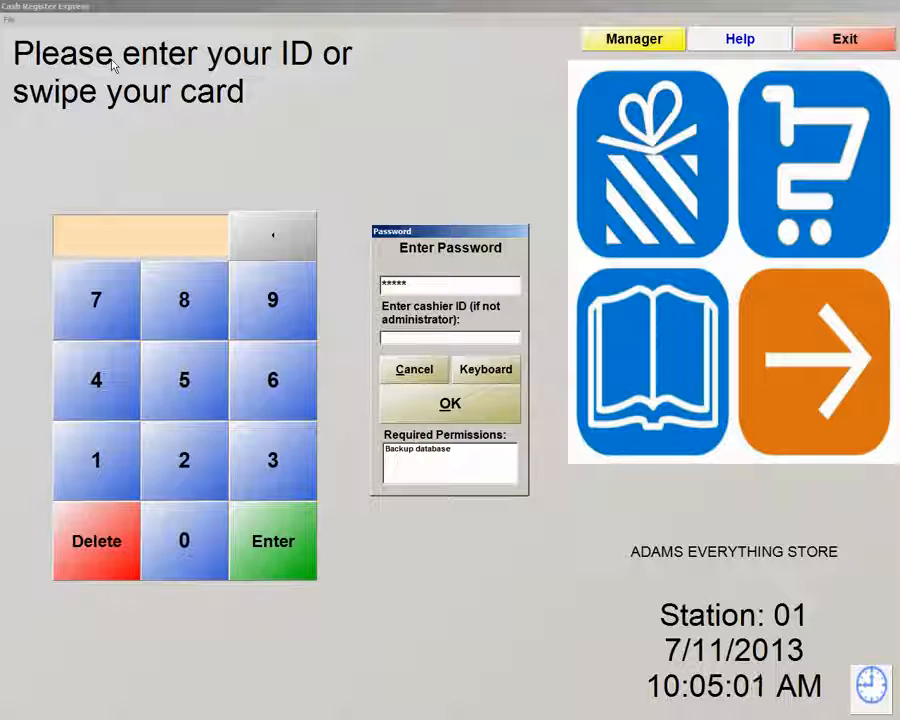
key("Return")
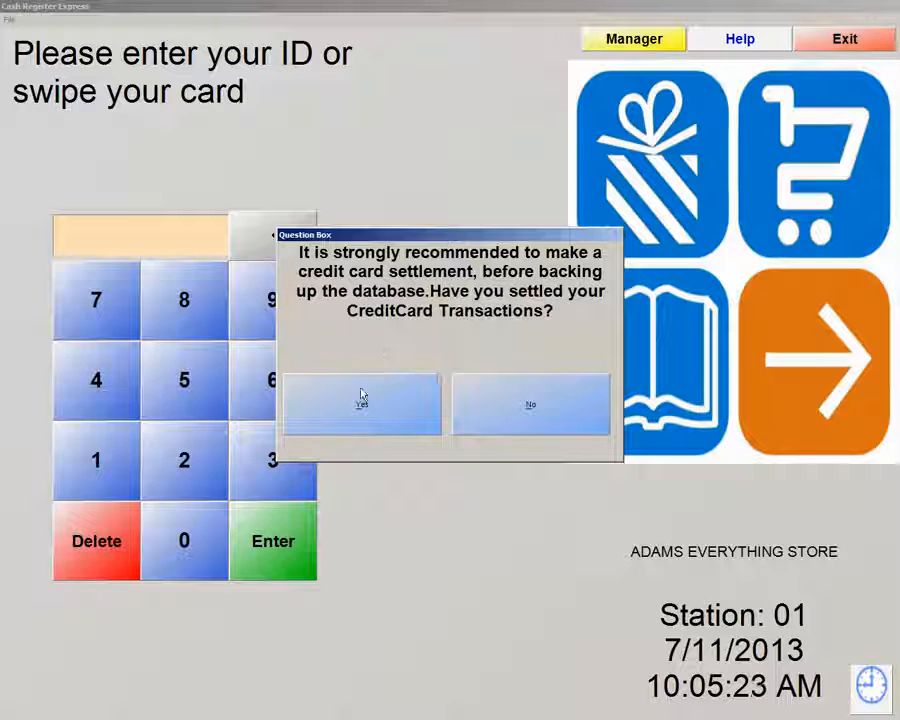
left_click(390, 417)
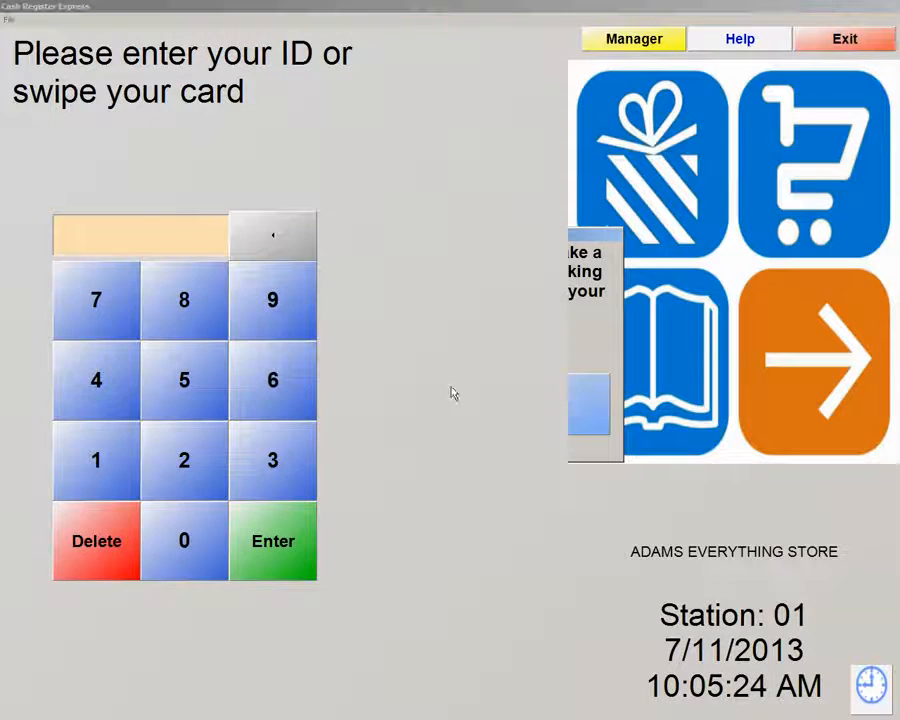
left_click(52, 145)
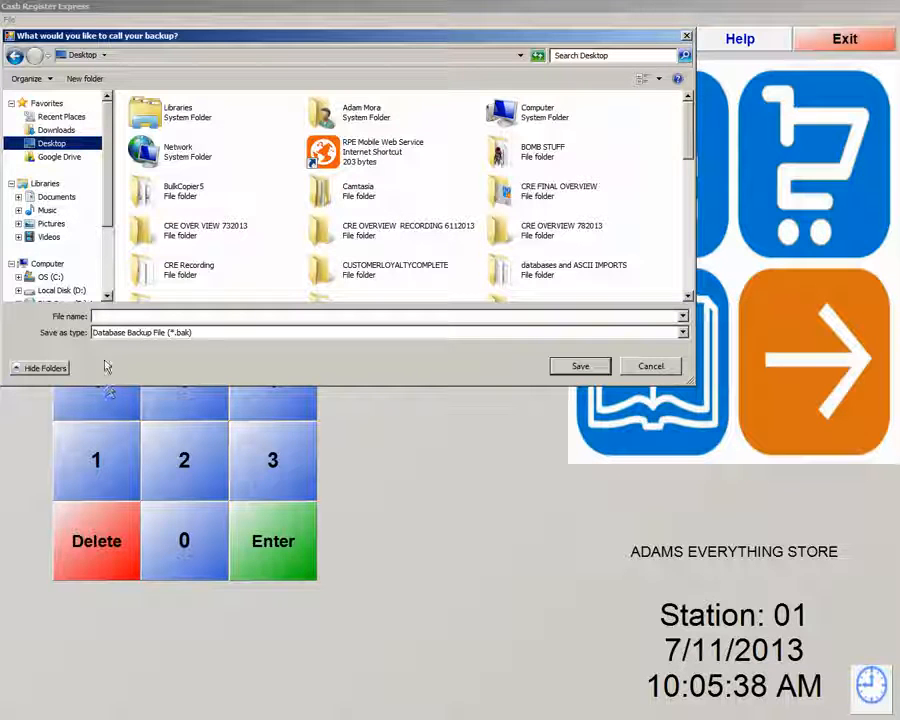
type("7")
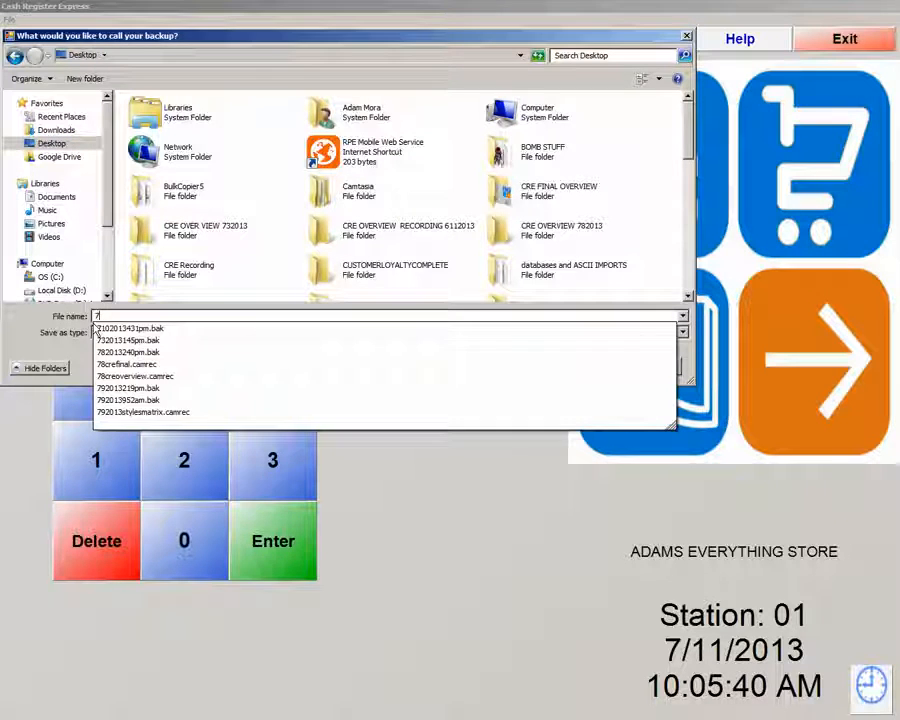
type("112013")
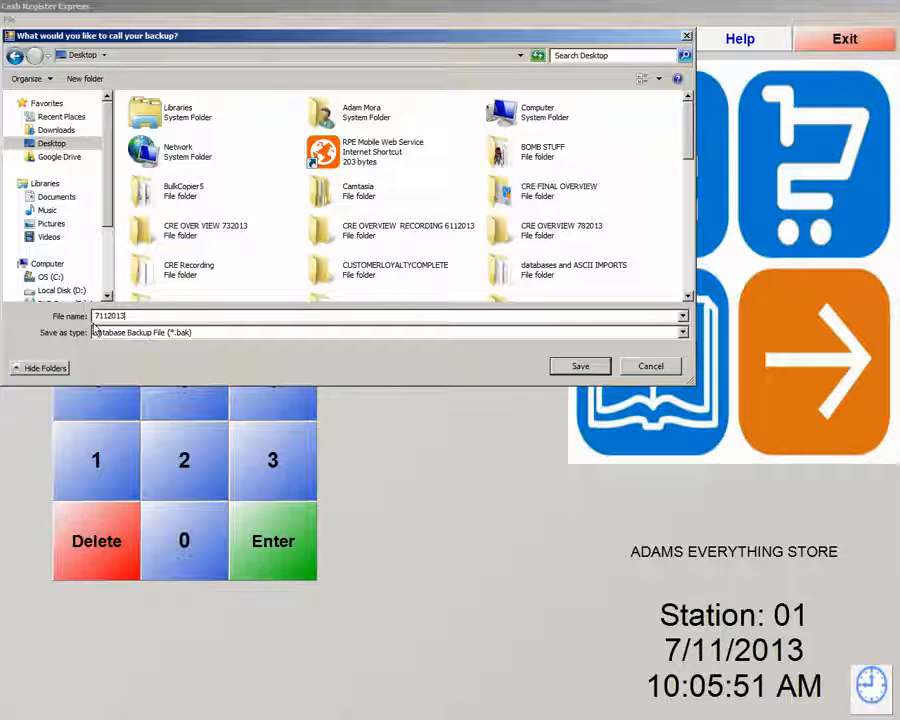
type("10")
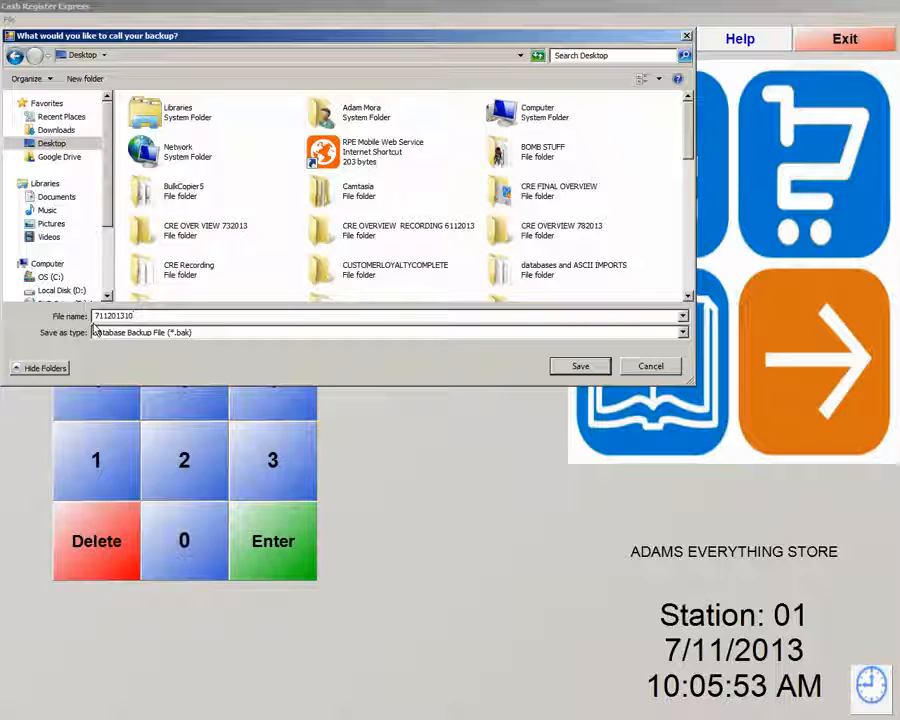
type("05am")
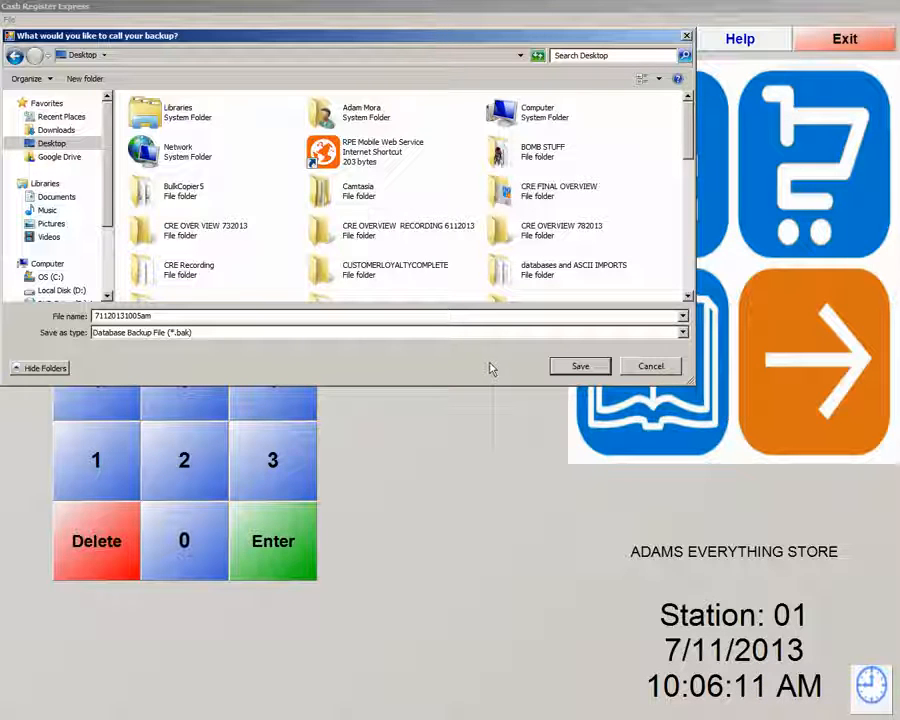
left_click(596, 368)
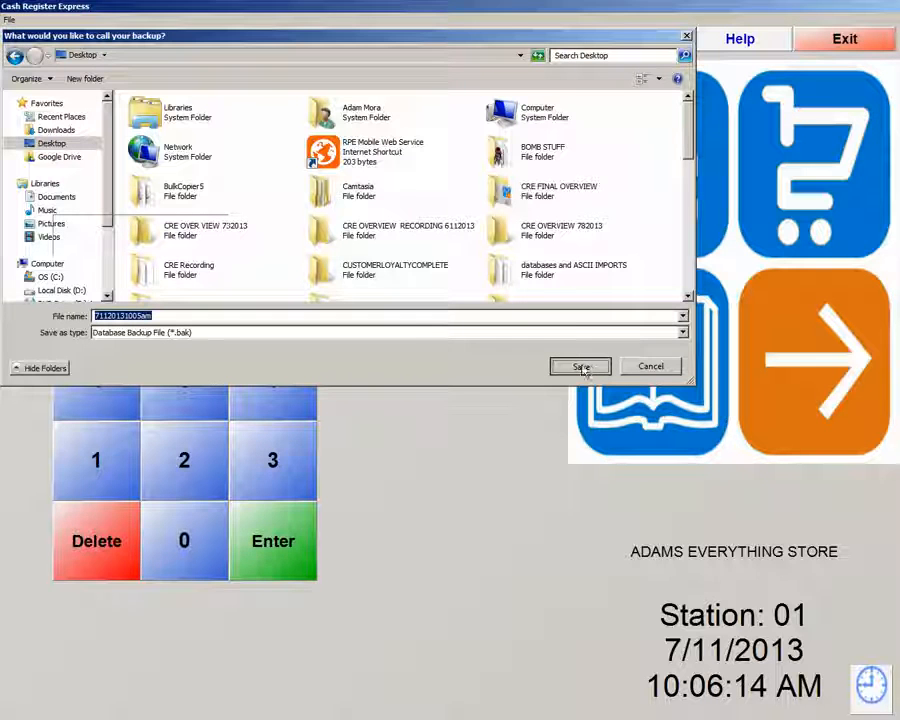